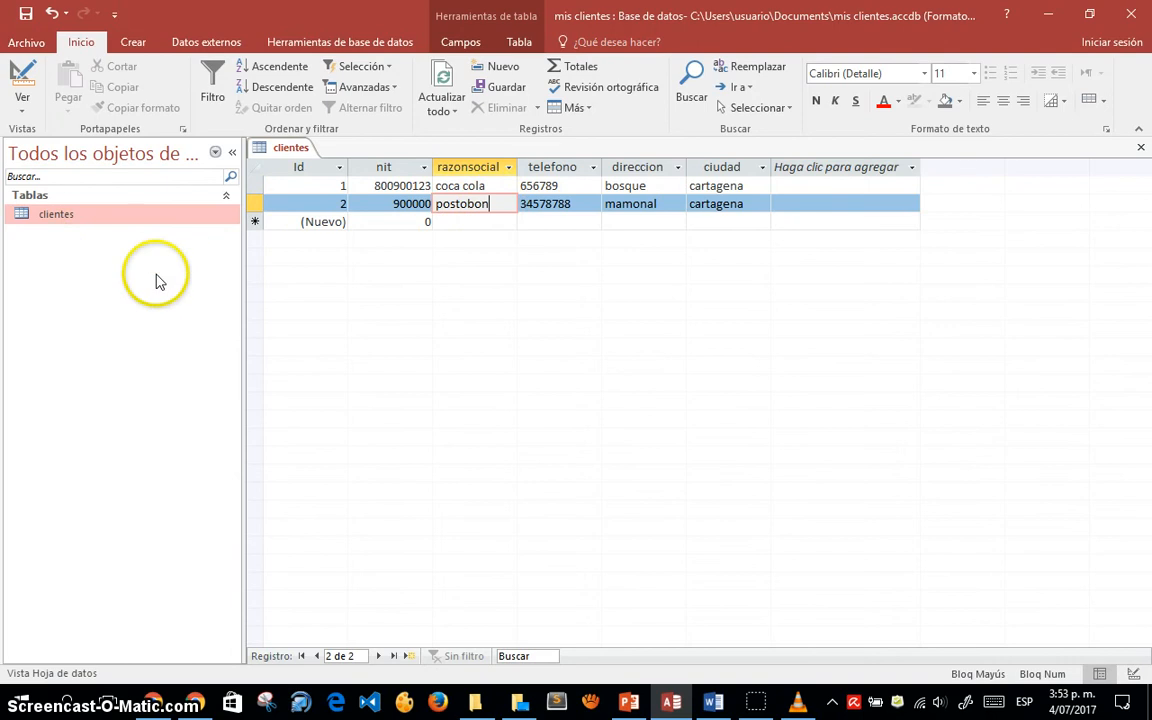
- Switch the ribbon to the Crear tab while the clientes table stays open
left_click(137, 45)
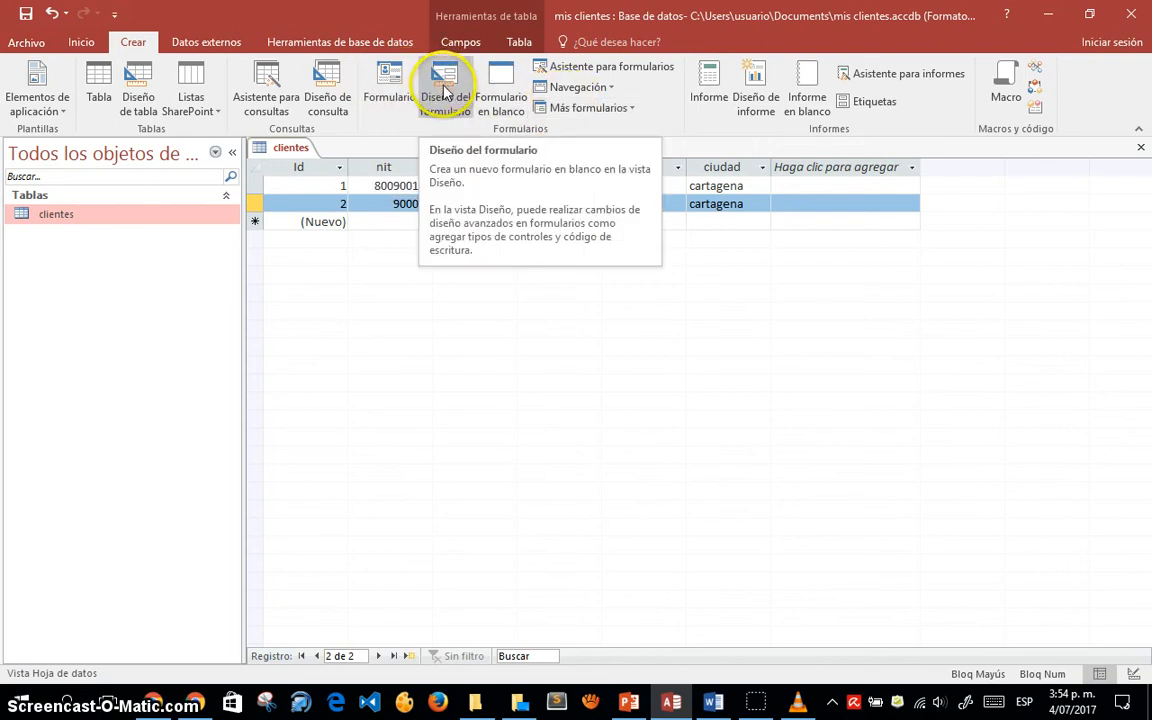
- Start Asistente para formularios from the Formularios group on the Crear tab
left_click(390, 82)
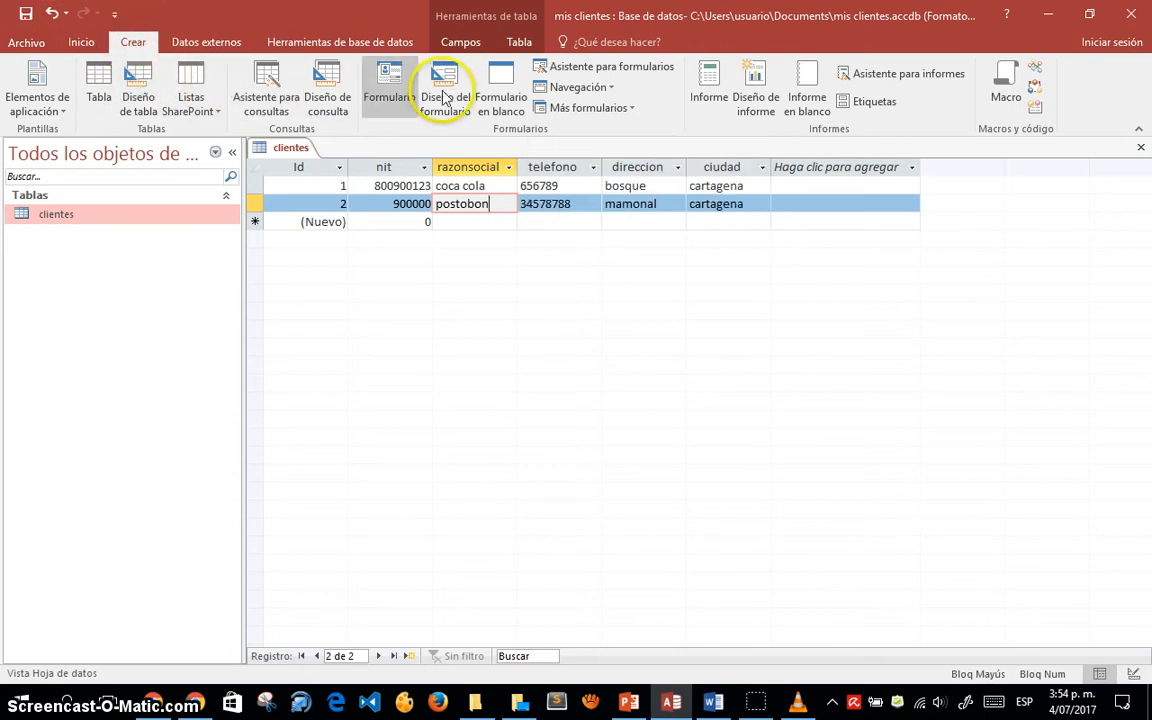
left_click(603, 68)
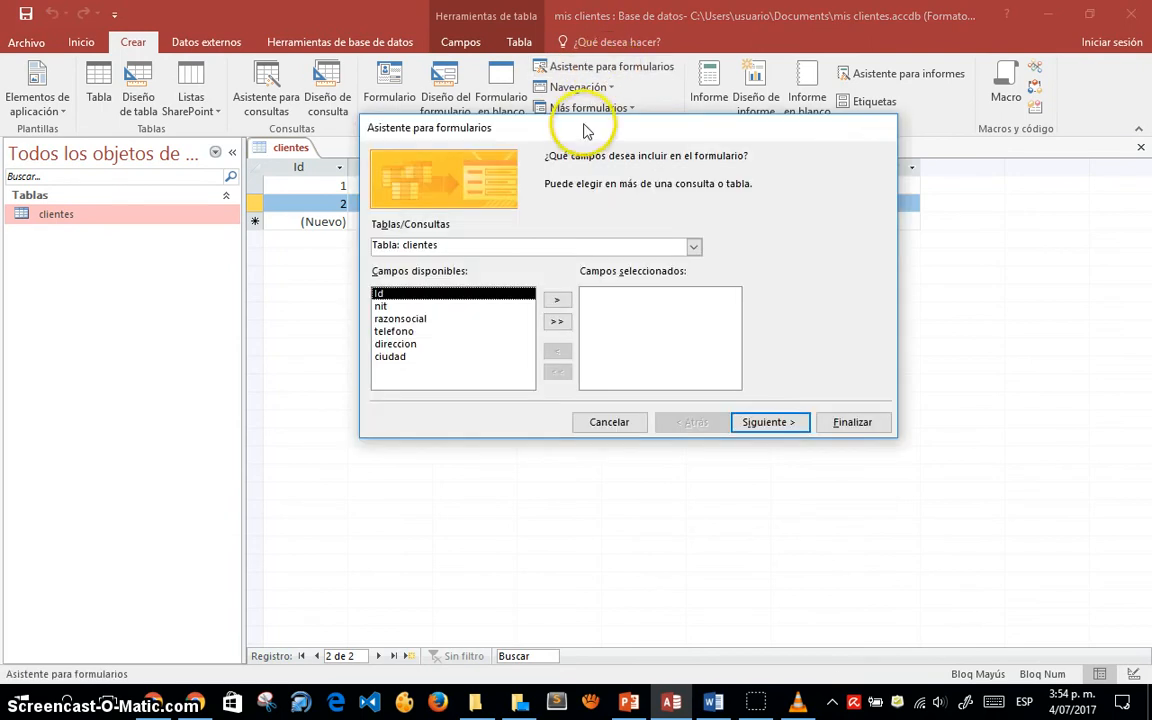
- Reposition the wizard and confirm Tabla: clientes as the form's source
left_click_drag(587, 135, 543, 172)
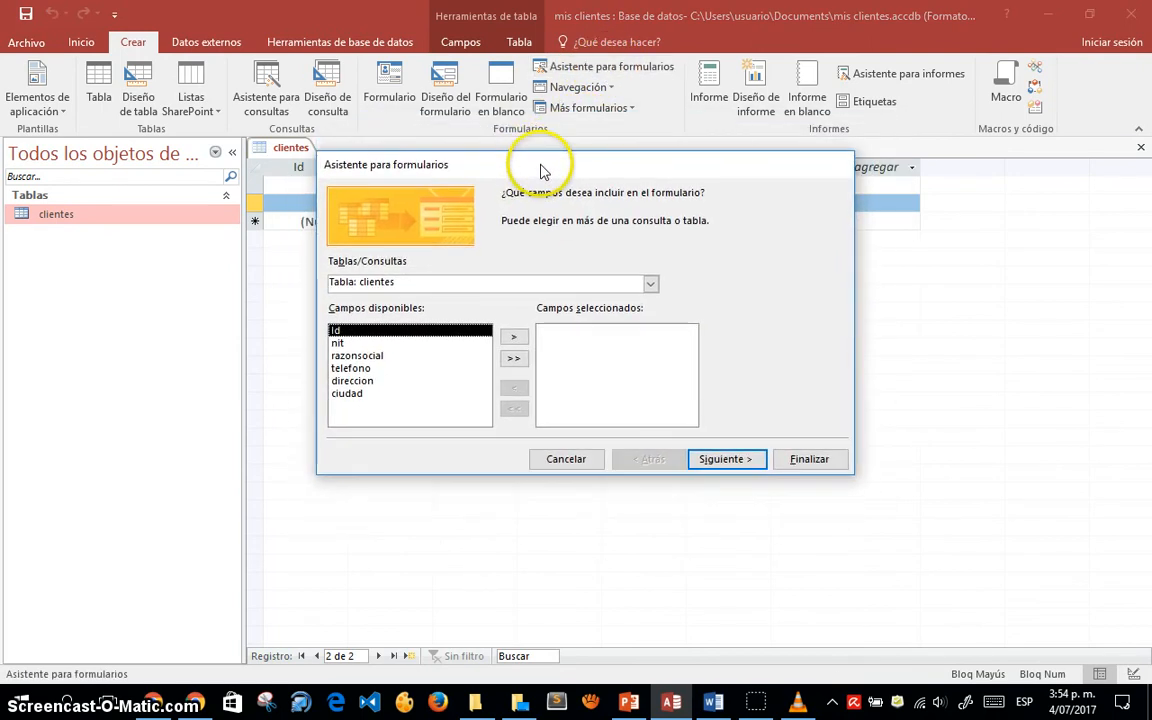
left_click(651, 285)
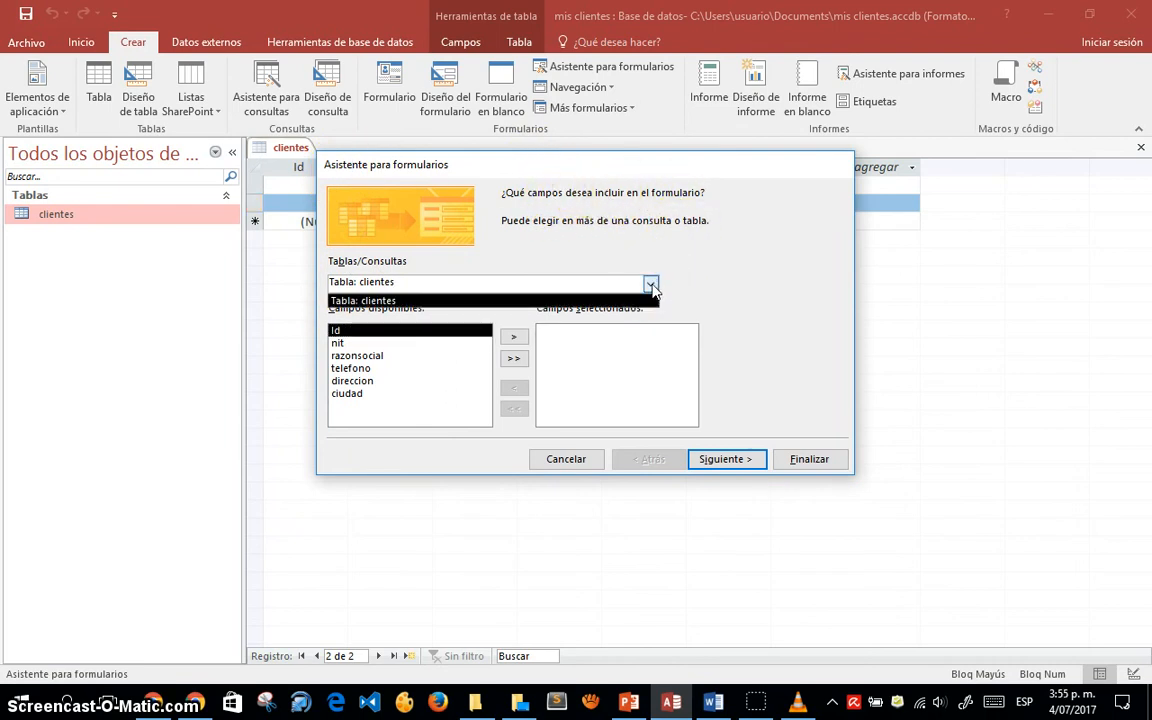
left_click(651, 285)
left_click(651, 285)
left_click(651, 285)
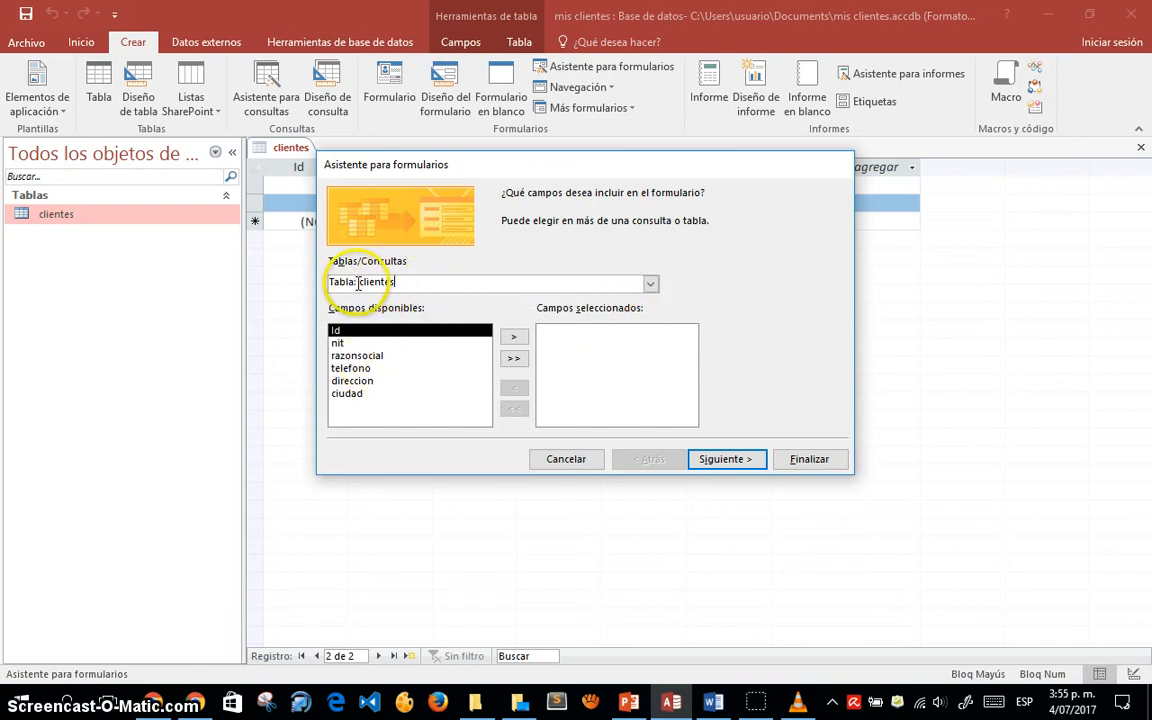
left_click_drag(358, 283, 415, 268)
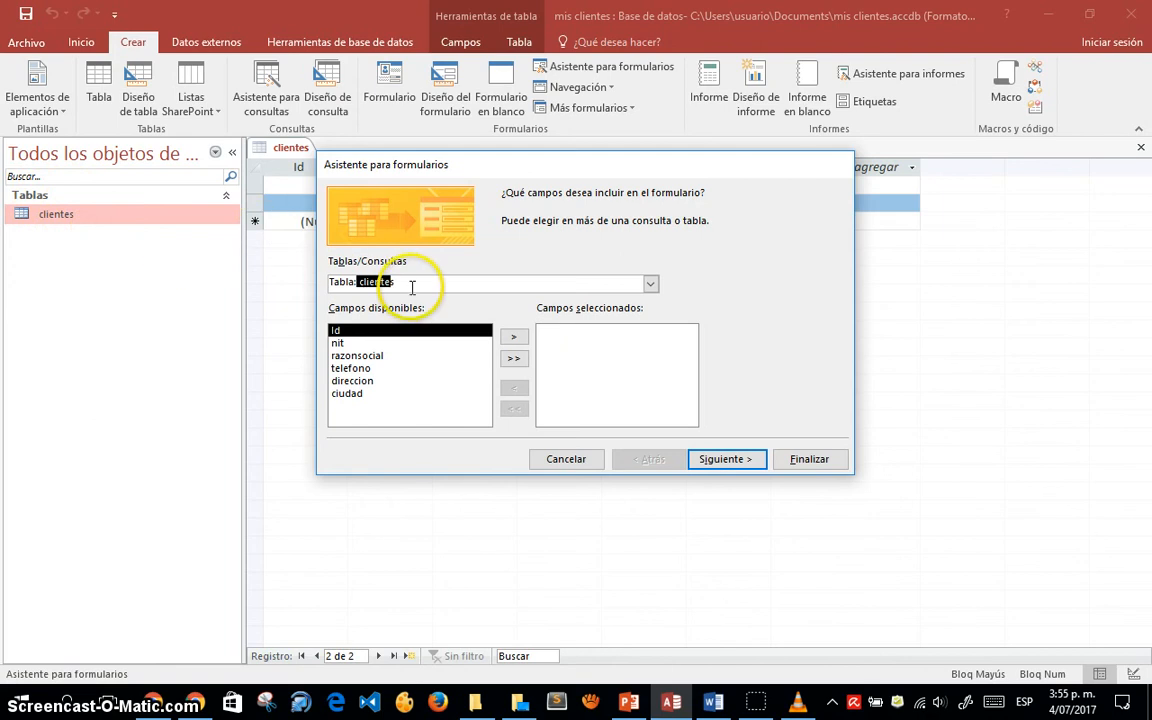
- Add nit, razonsocial, telefono, direccion and ciudad to Campos seleccionados, leaving out Id, and continue
left_click(345, 343)
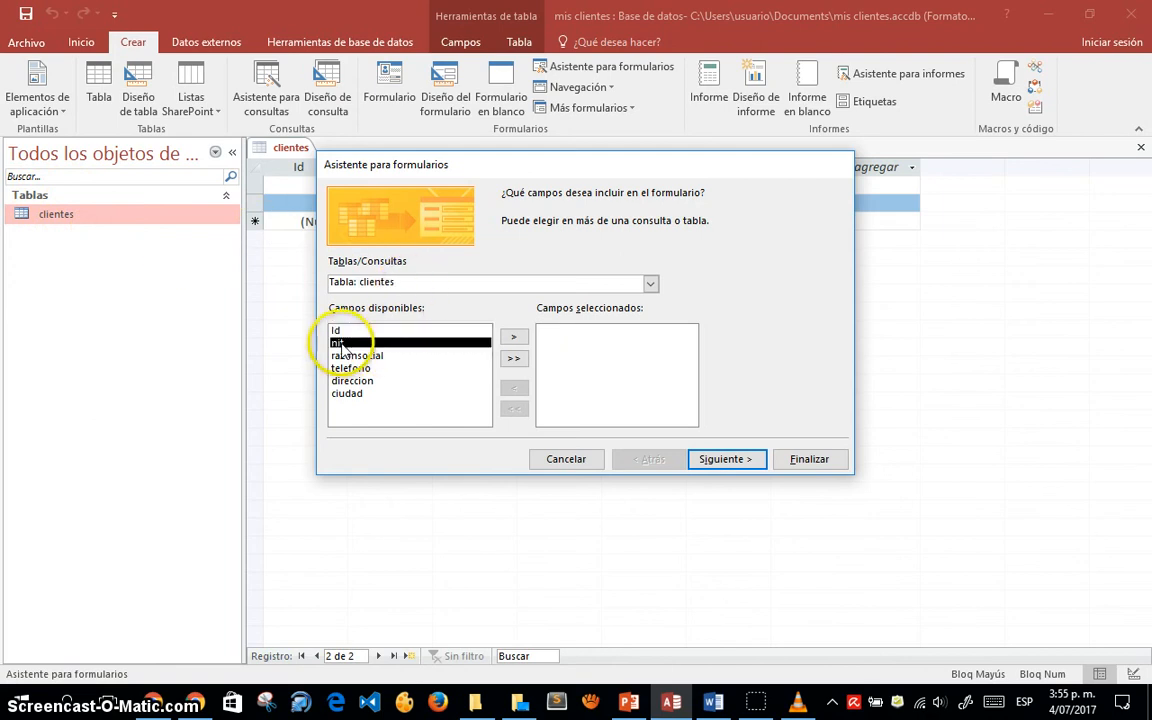
left_click(514, 339)
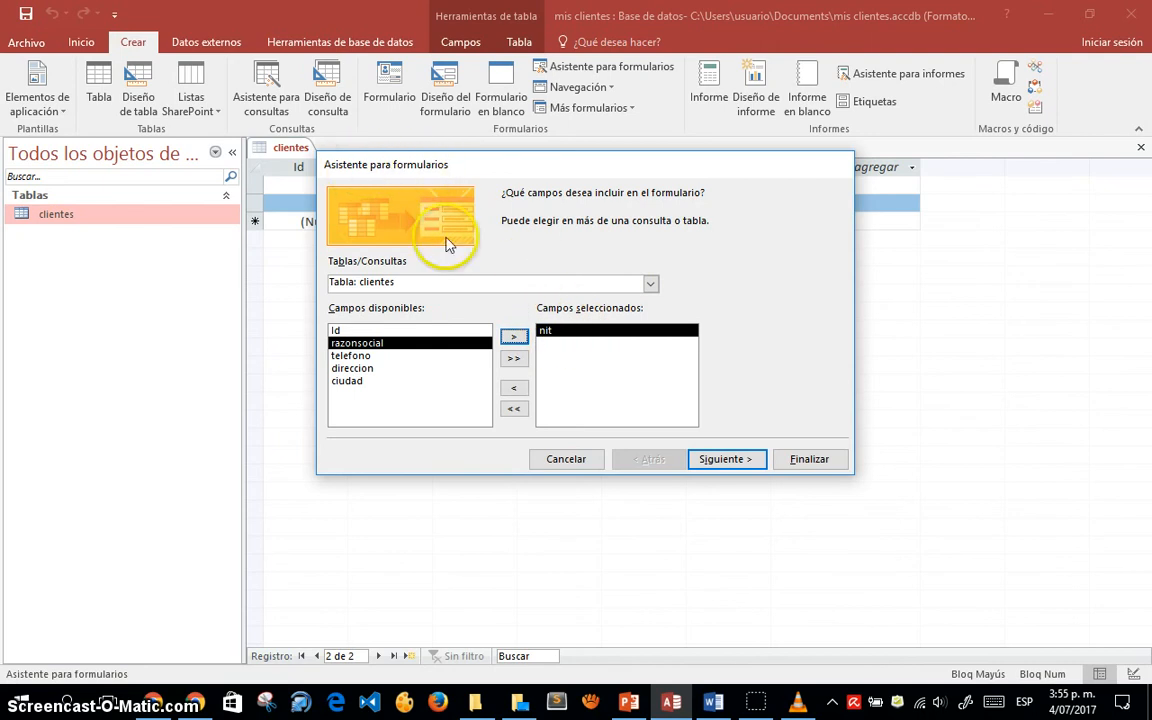
left_click(513, 337)
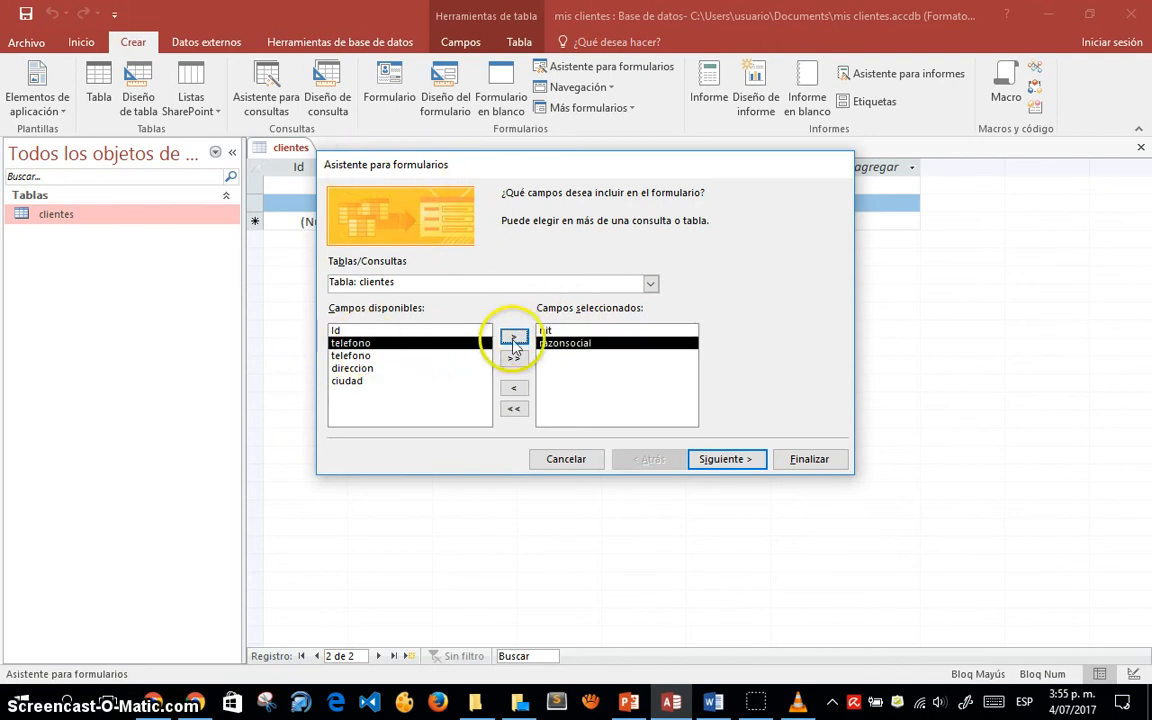
left_click(513, 337)
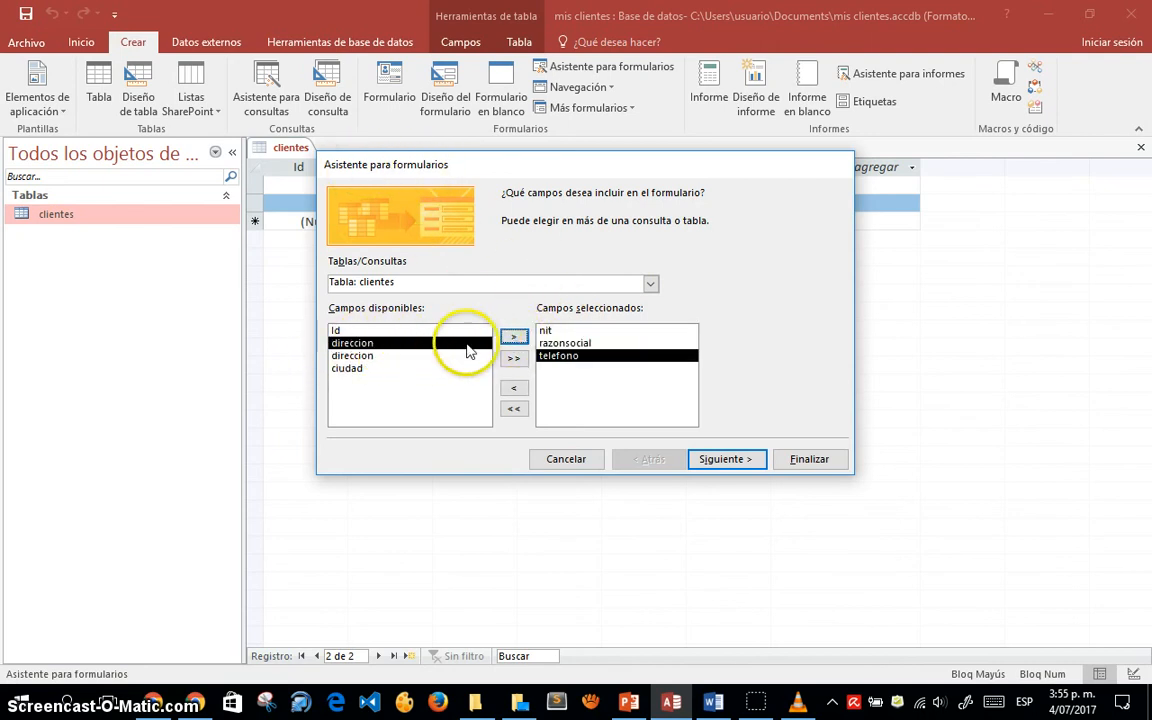
left_click(513, 337)
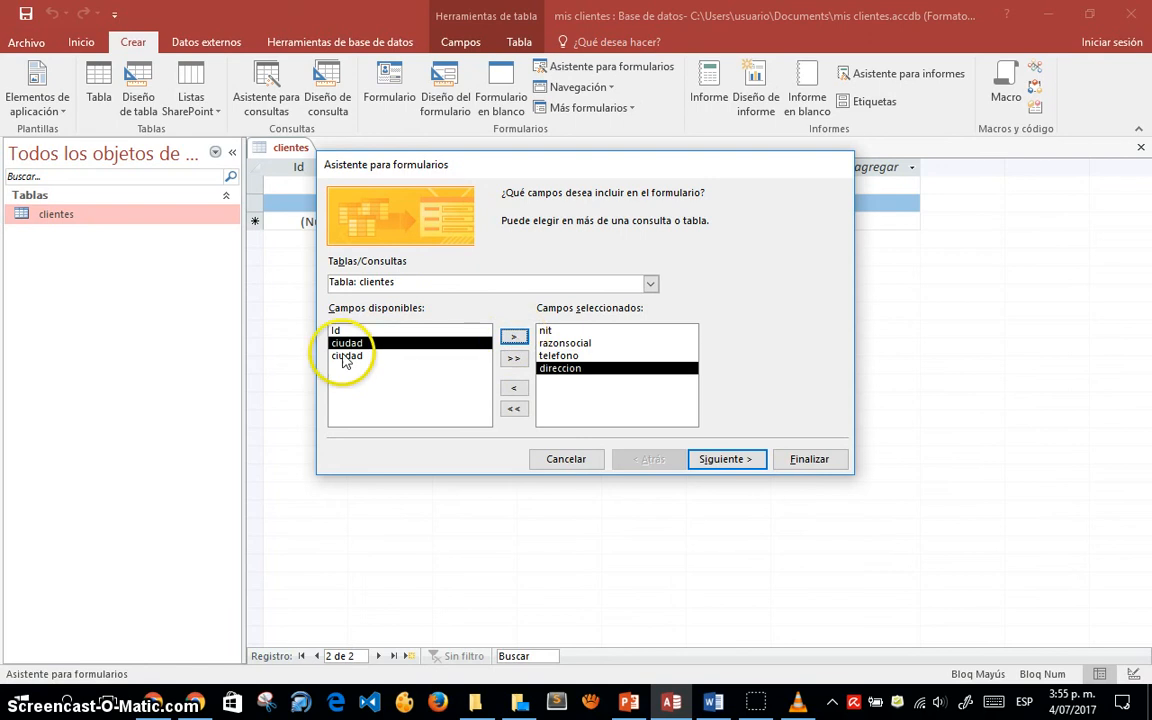
left_click(514, 338)
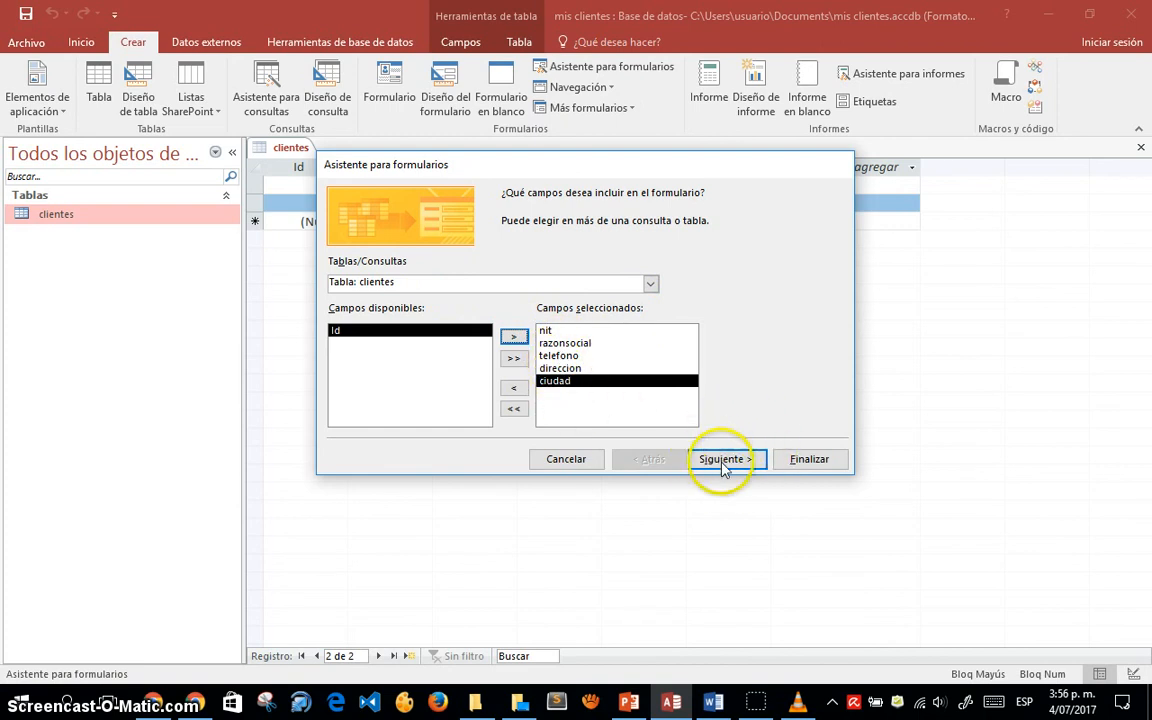
left_click(733, 466)
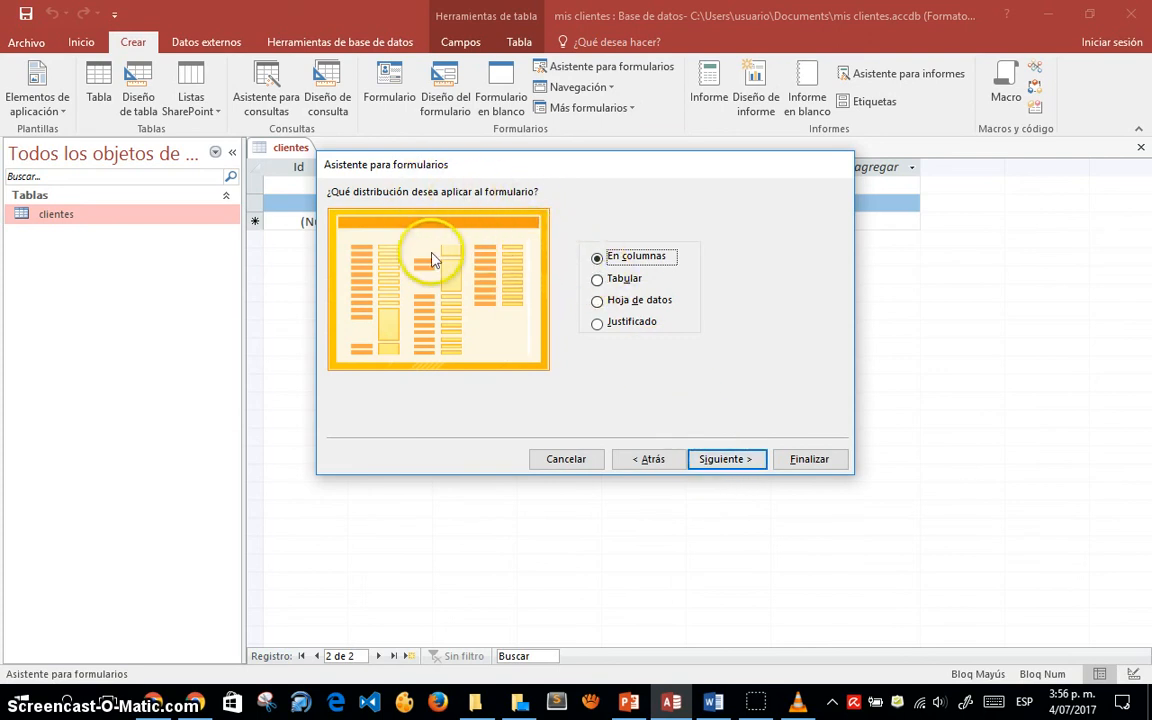
- Preview the Tabular, Hoja de datos and Justificado layouts, keep En columnas, and advance
left_click(598, 281)
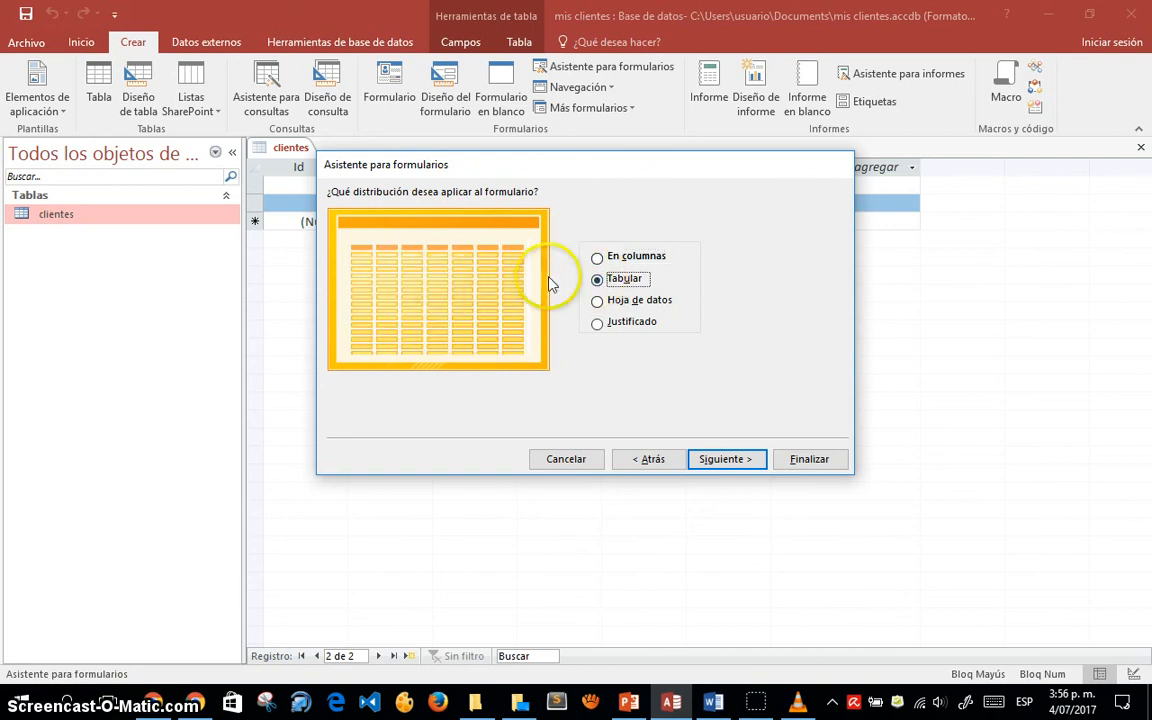
left_click(597, 302)
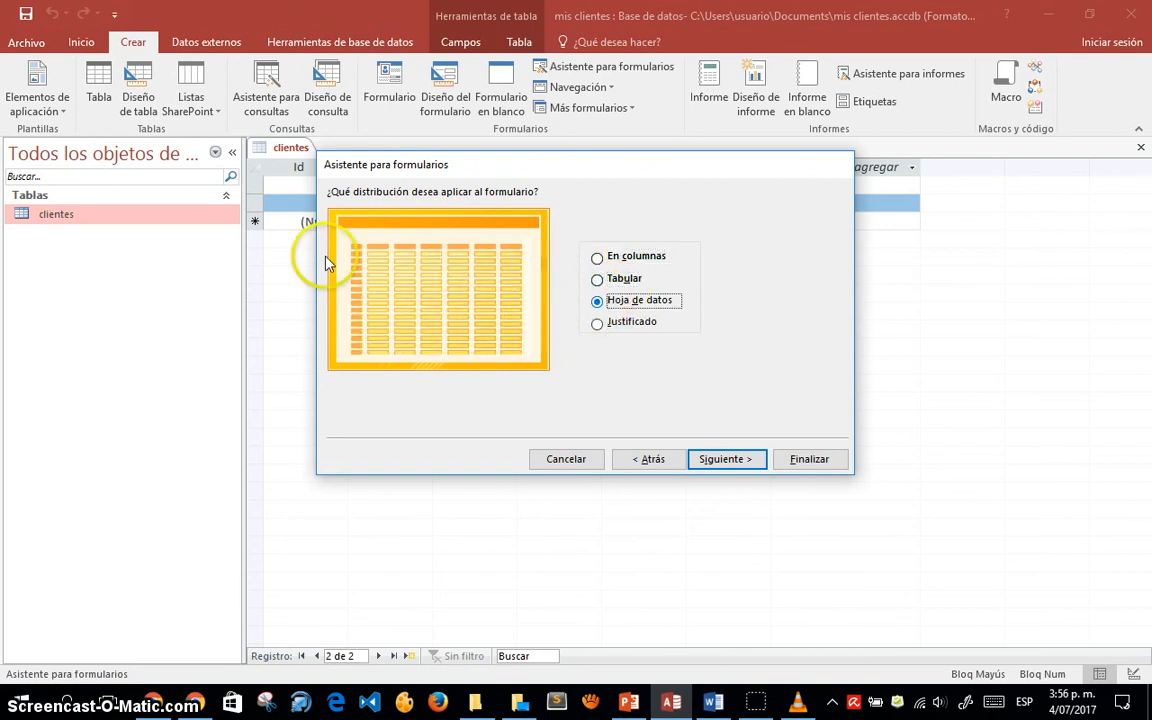
left_click(598, 325)
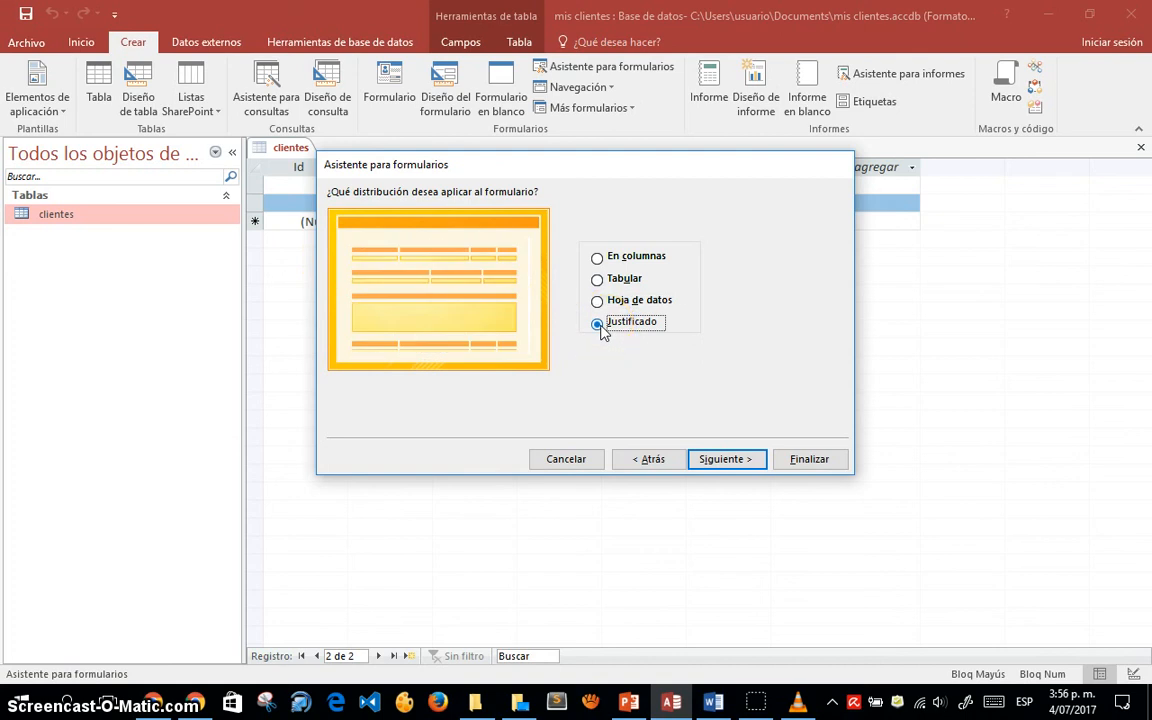
left_click(598, 303)
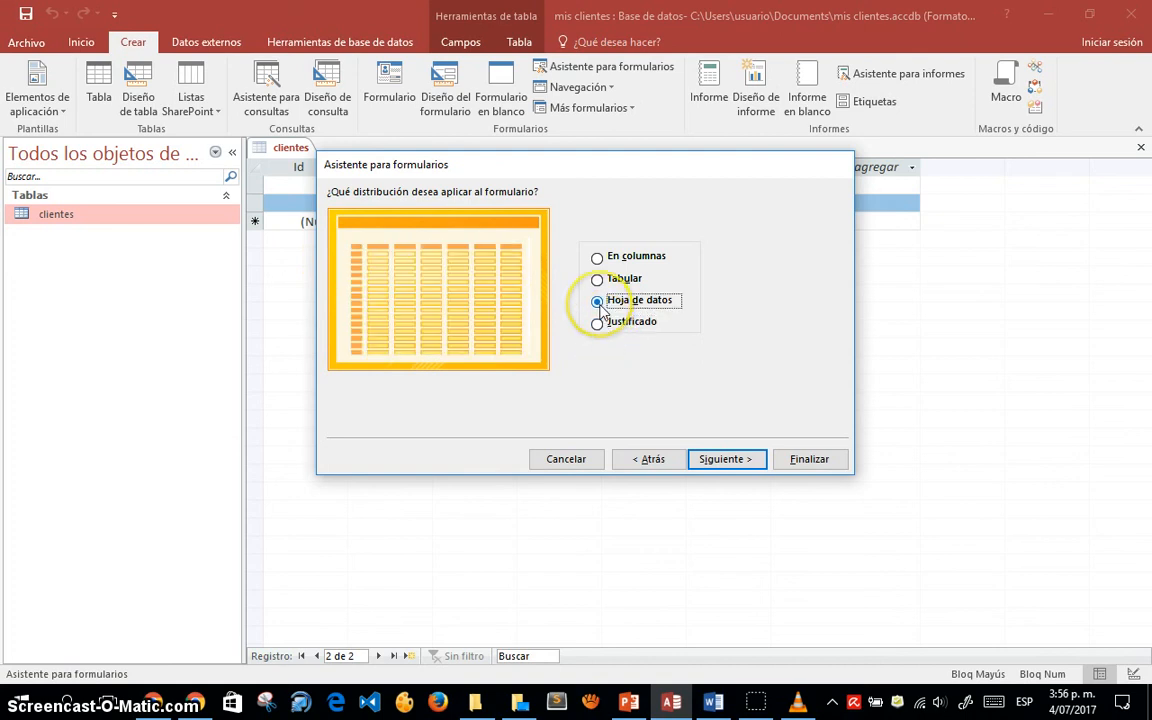
left_click(597, 280)
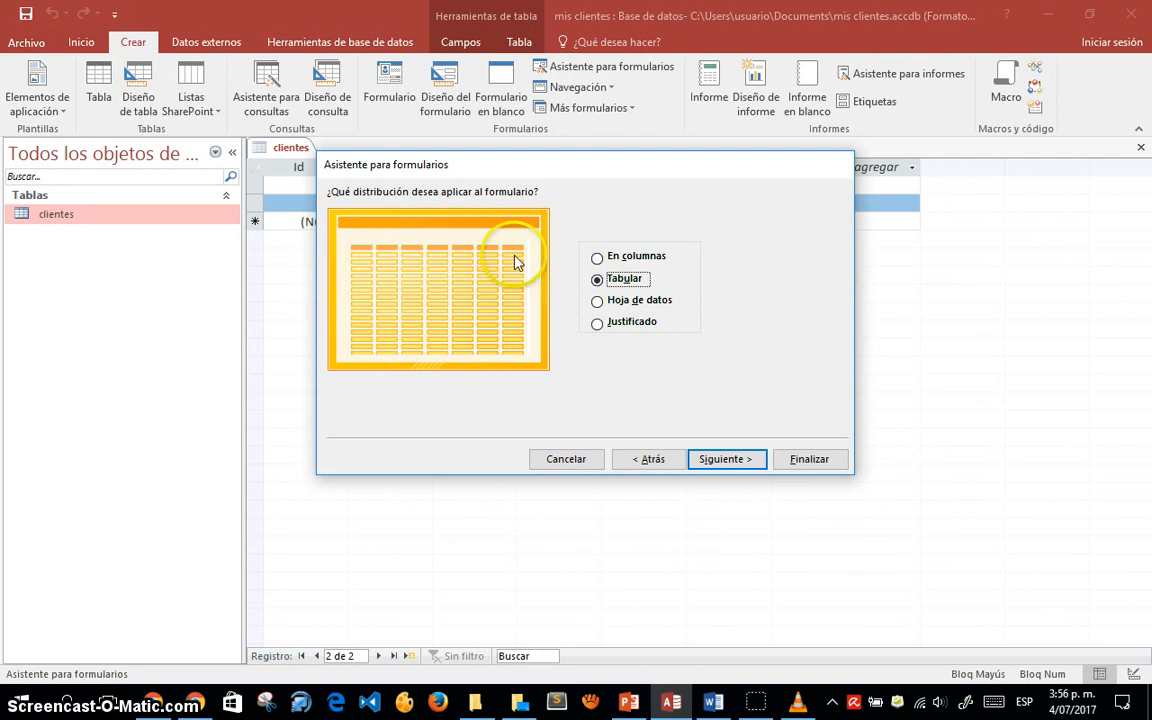
left_click_drag(466, 172, 442, 287)
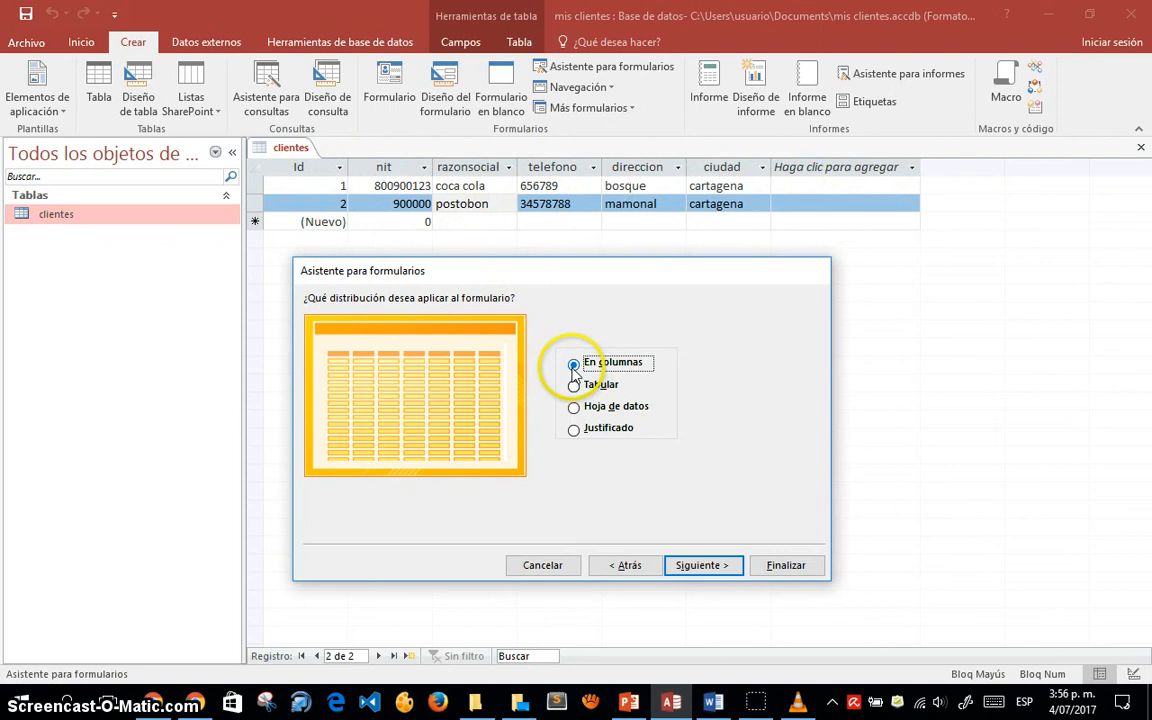
left_click_drag(548, 270, 533, 204)
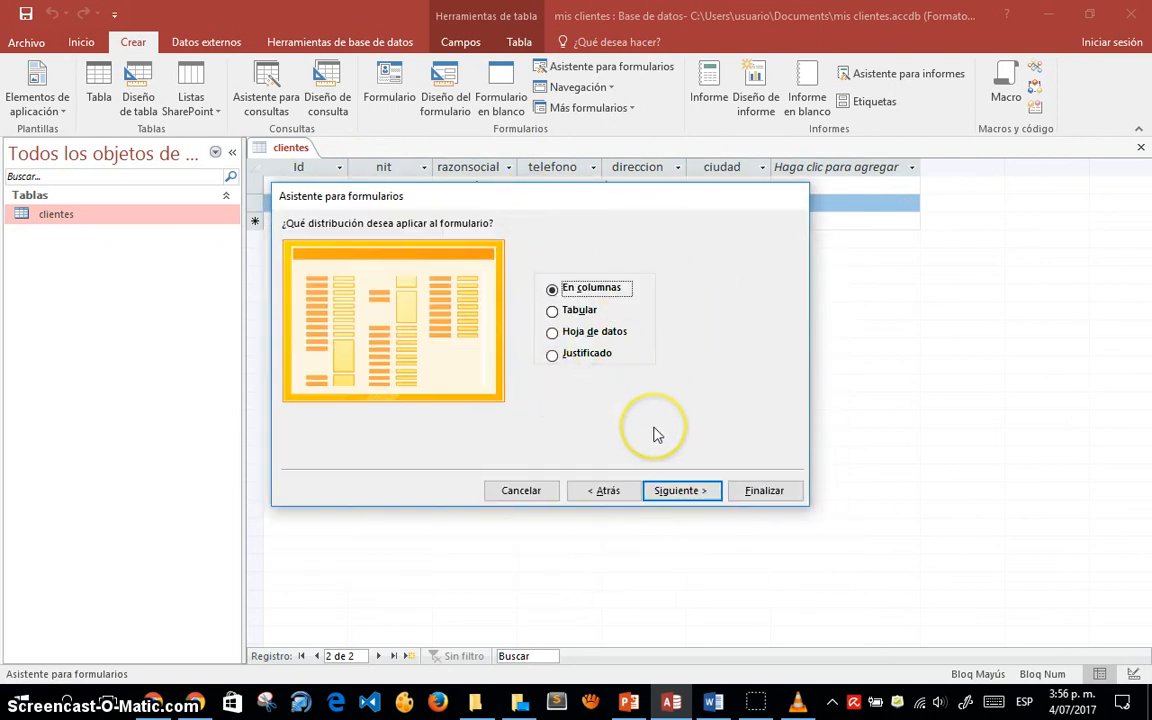
left_click(686, 492)
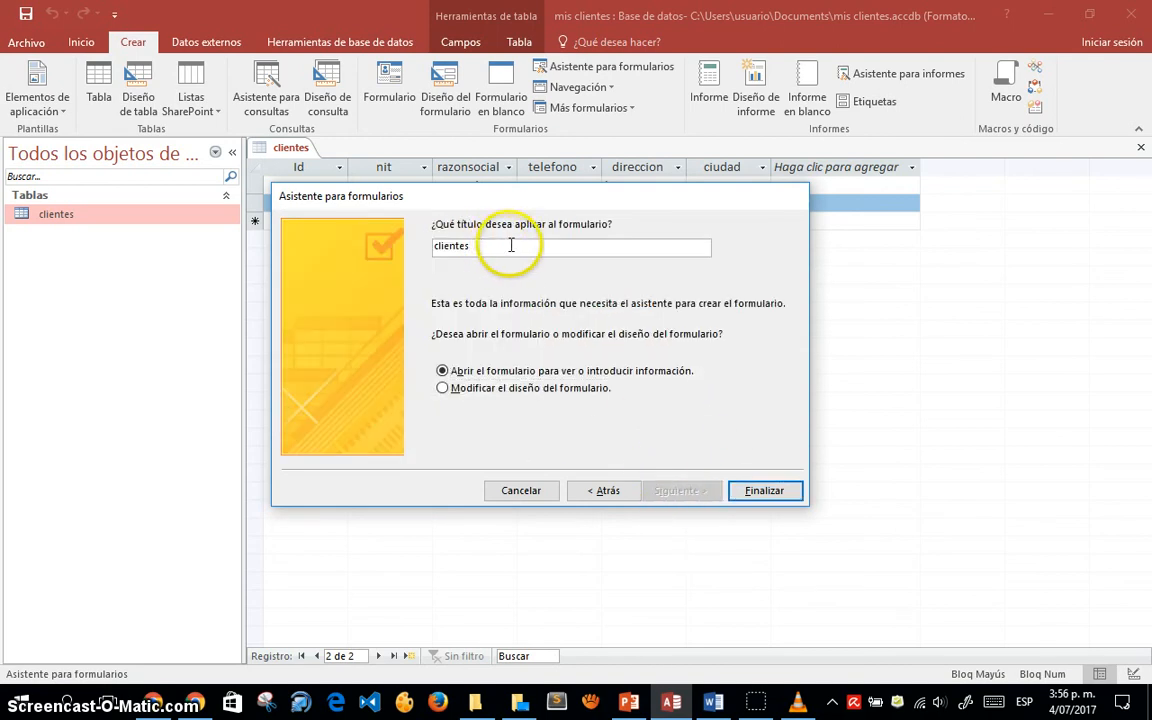
- Replace the default title 'clientes' with 'Archivo Maestro de Clientes'
left_click_drag(500, 247, 415, 240)
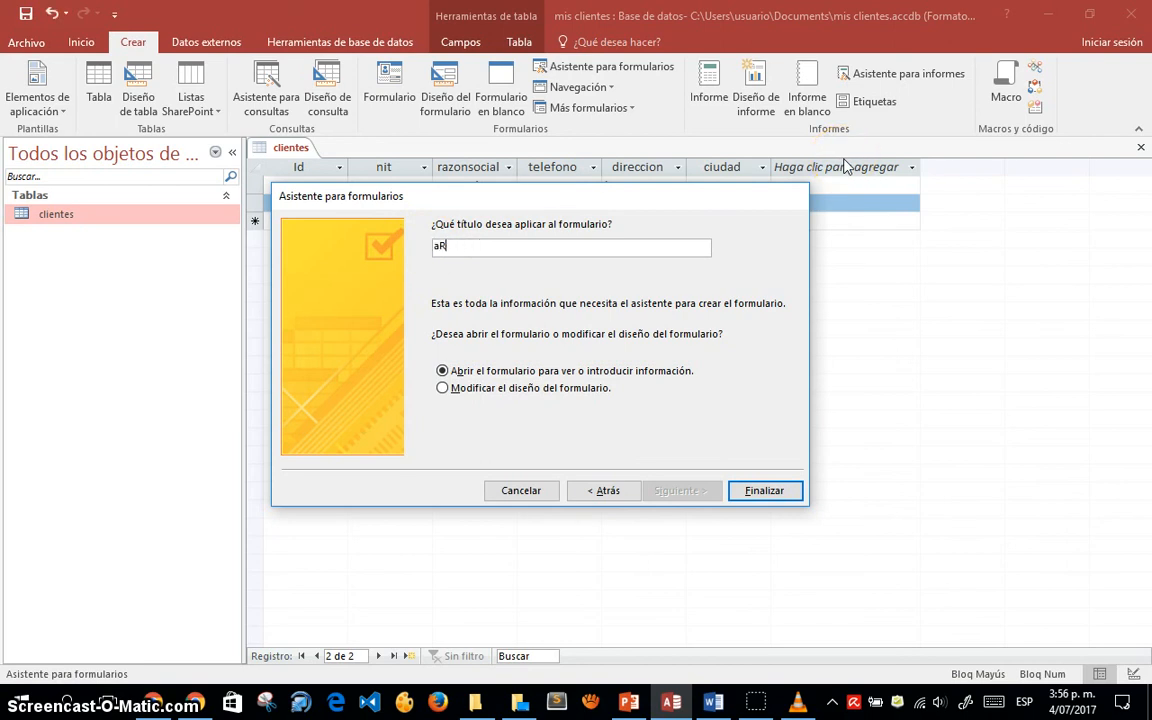
key("Caps_Lock")
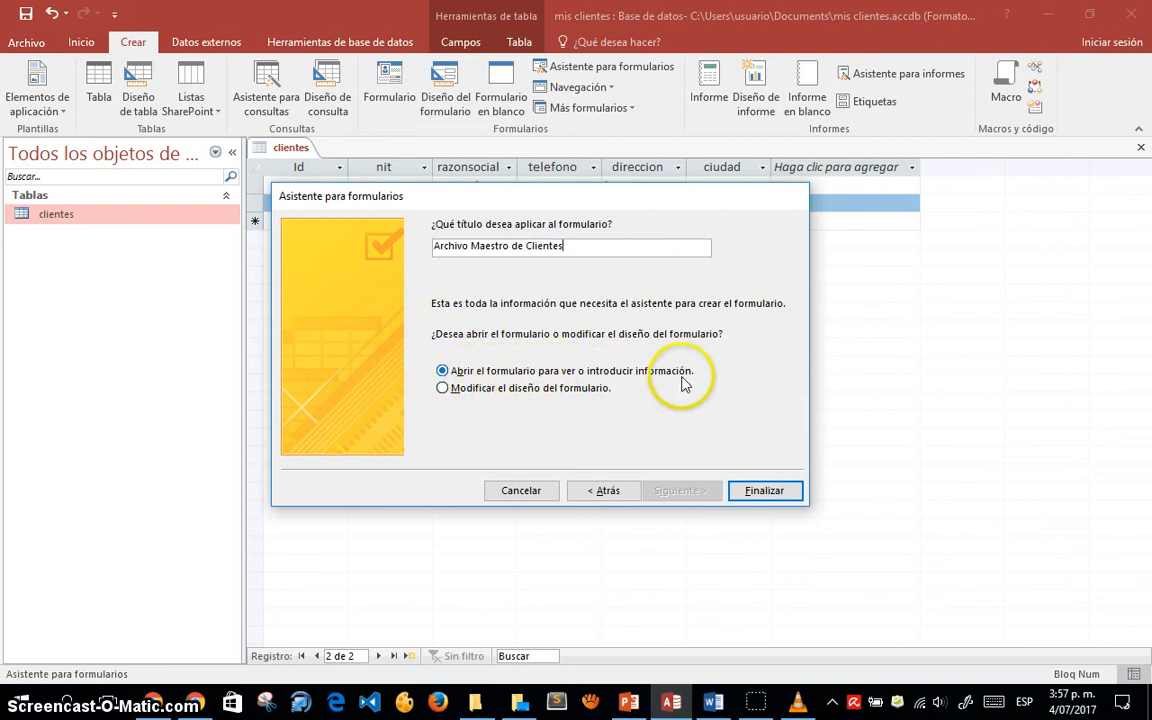
- Finish the wizard to create the form, then compare it with the clientes table datasheet
left_click(765, 491)
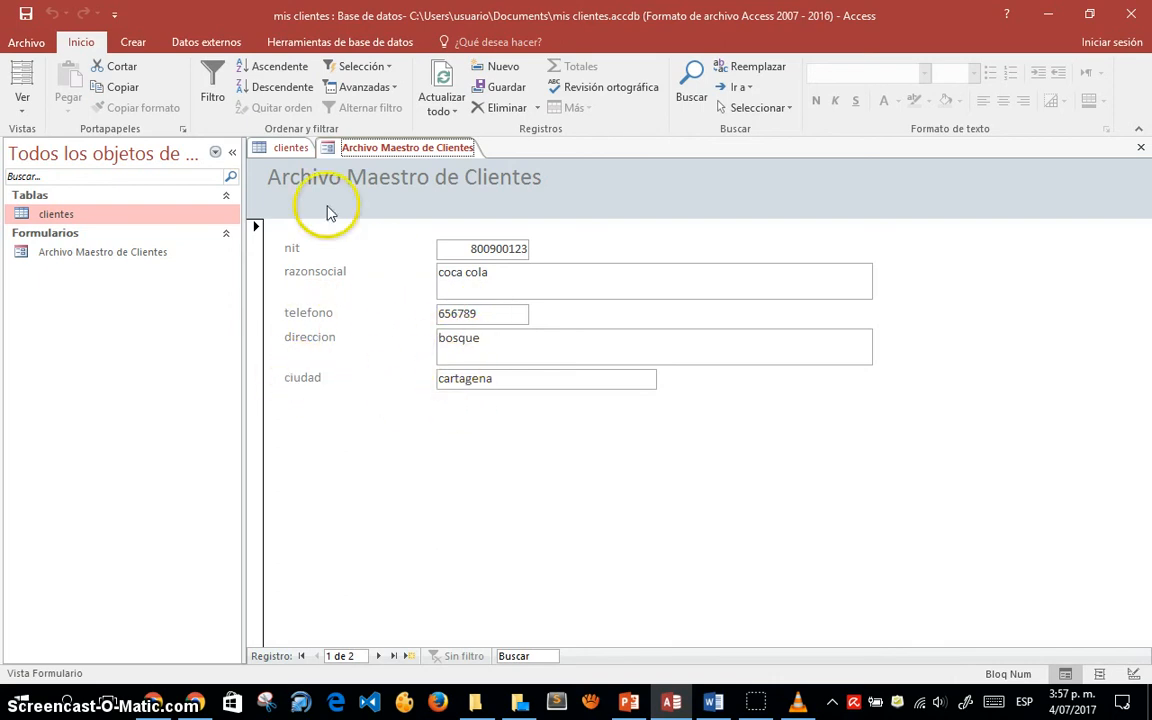
left_click(285, 150)
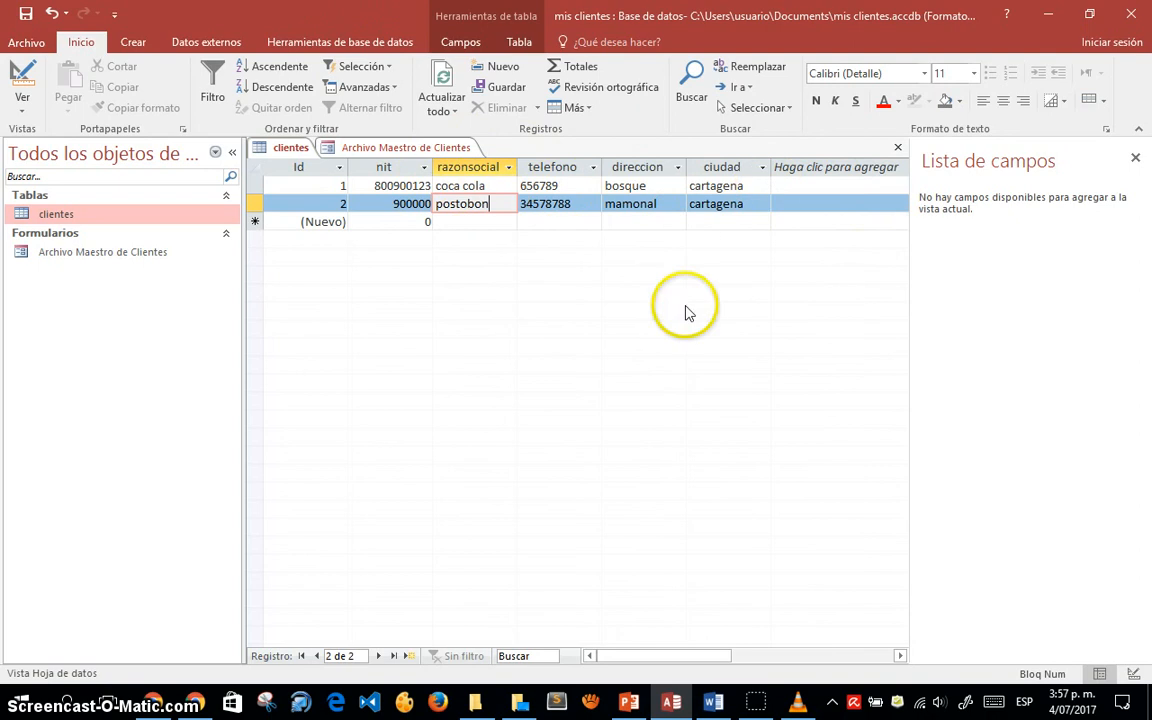
left_click(405, 148)
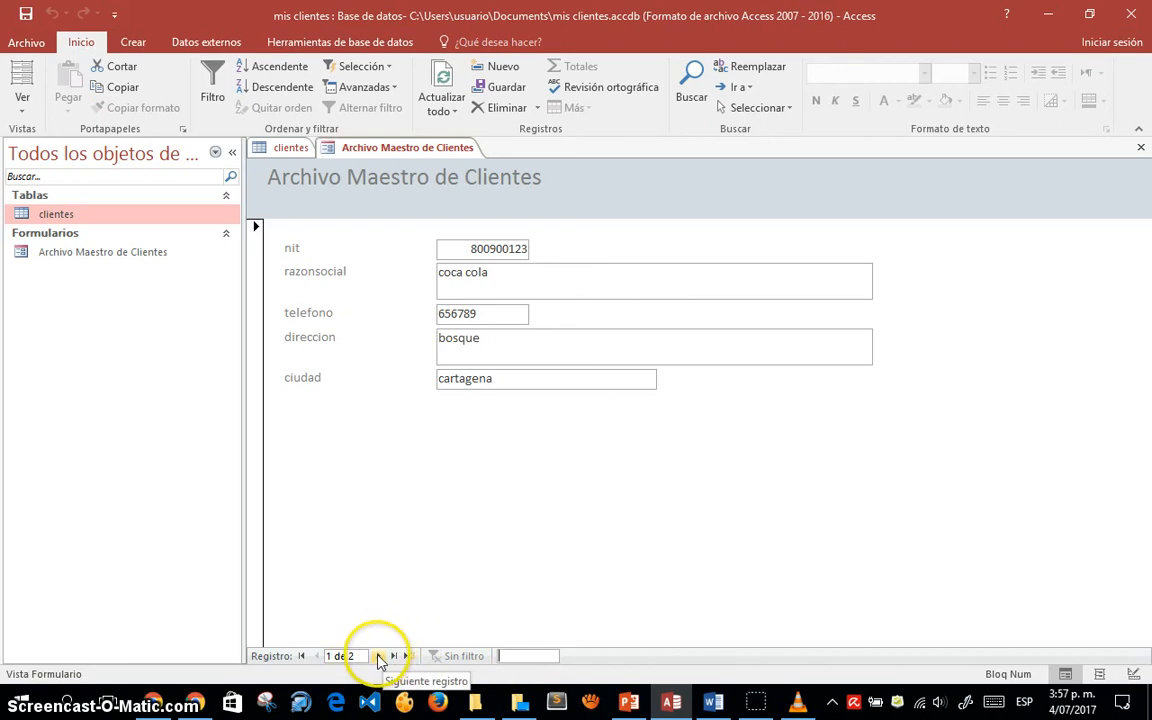
left_click(377, 655)
left_click(312, 656)
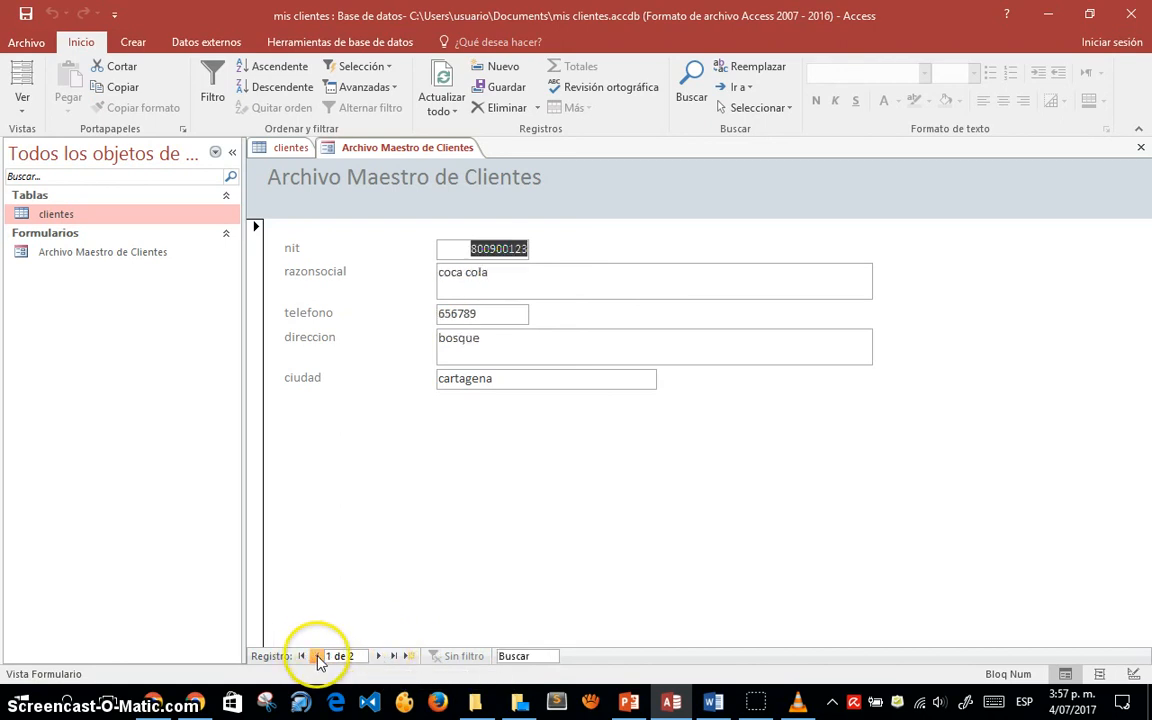
left_click(379, 656)
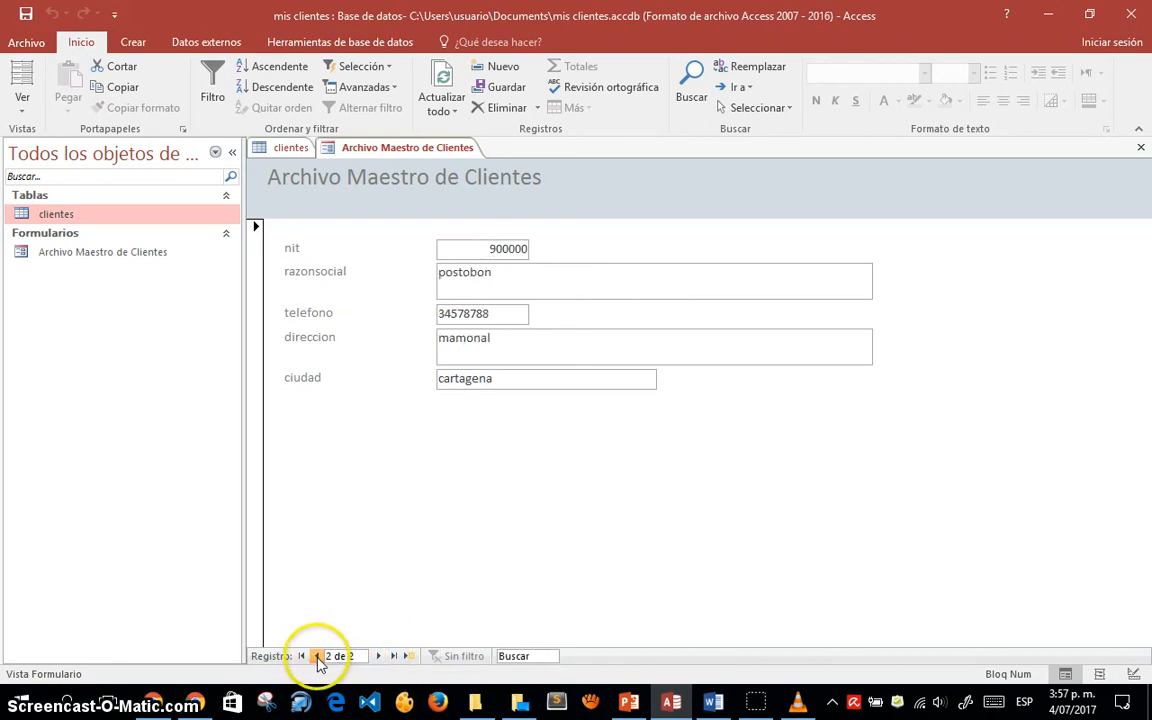
left_click(313, 656)
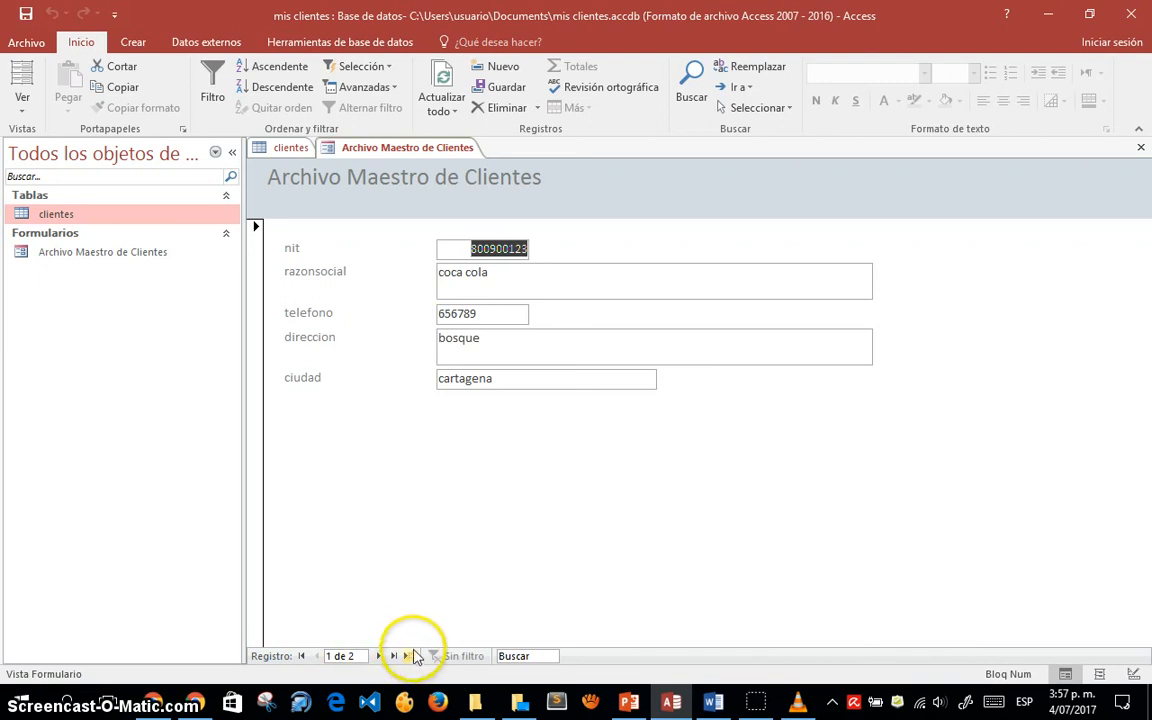
left_click(409, 657)
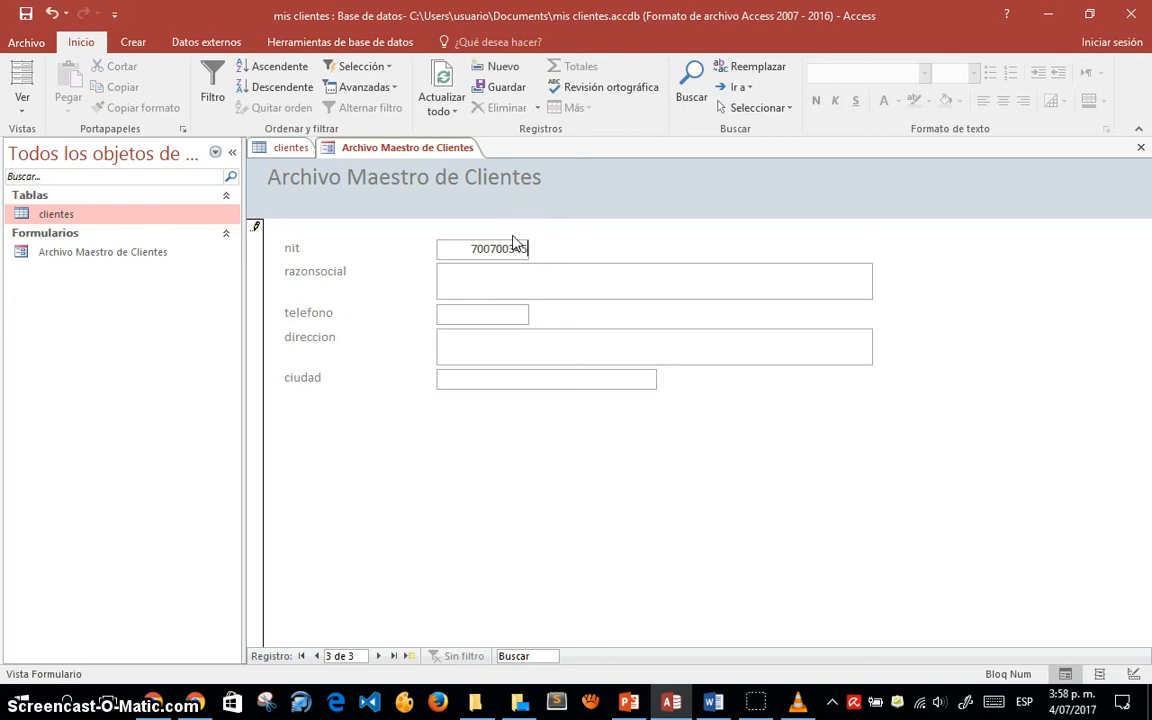
- Enter razonsocial PONY MALTA DE COLOMBIA, telefono 314567765, and direccion and ciudad MANIZALEZ
left_click(497, 279)
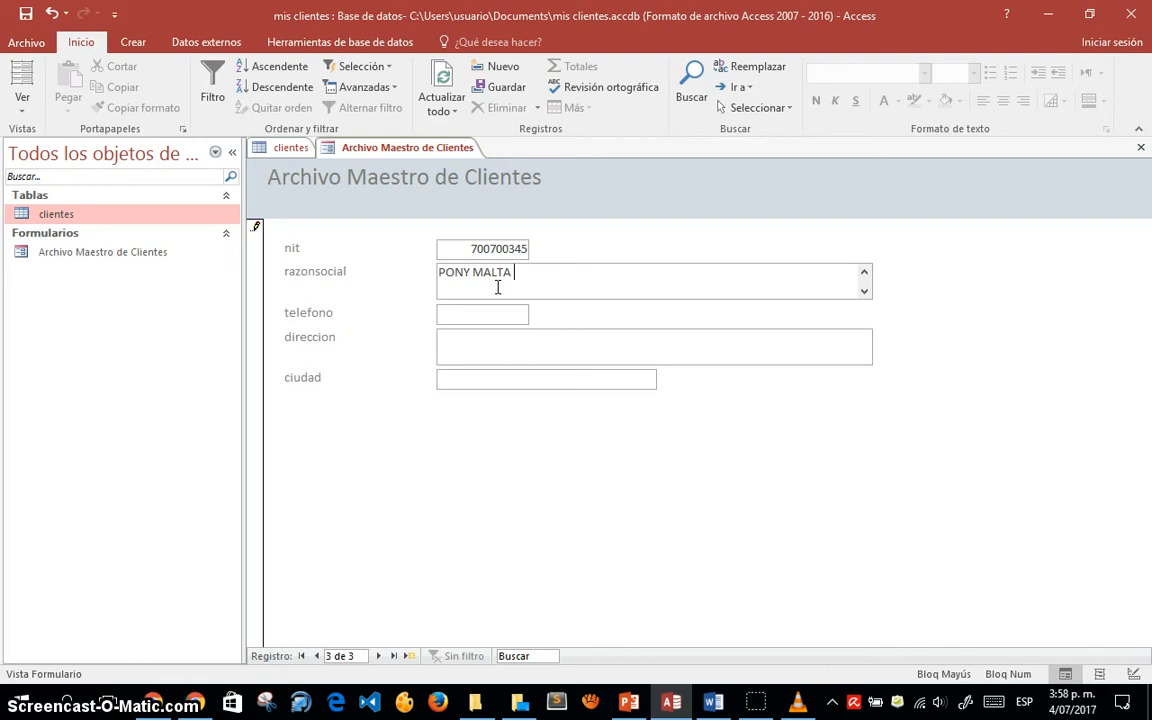
type("BIA")
left_click(463, 313)
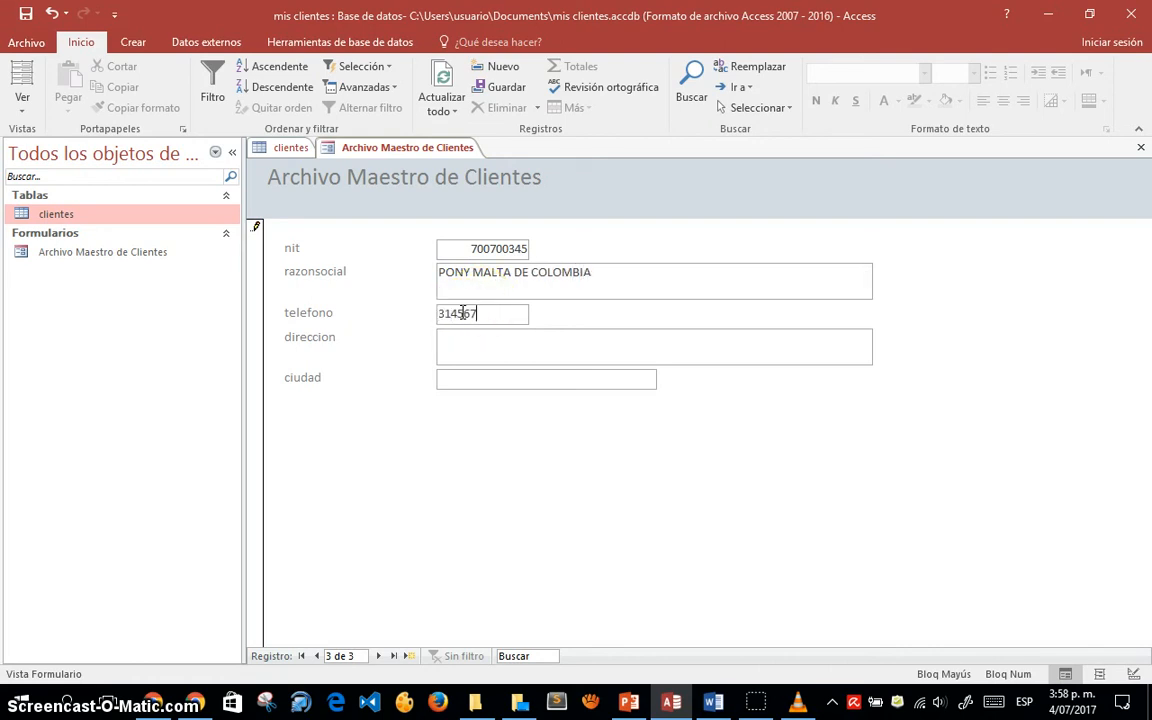
left_click(486, 351)
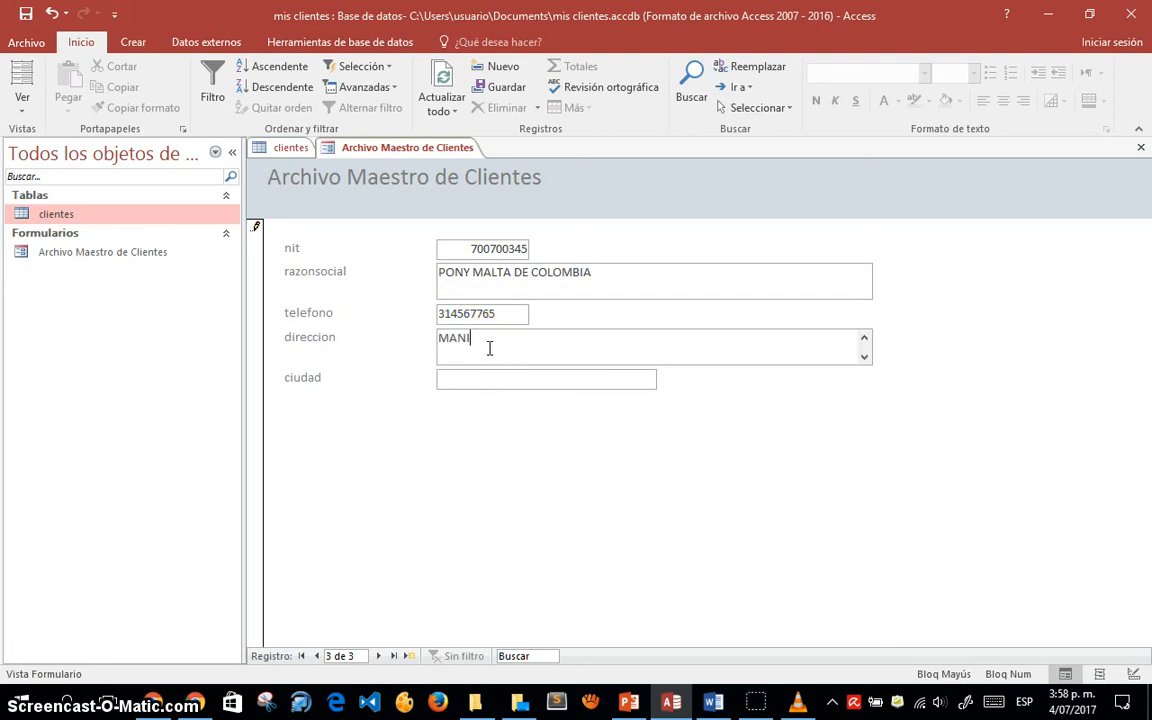
type("MANIZALEZ")
left_click(510, 378)
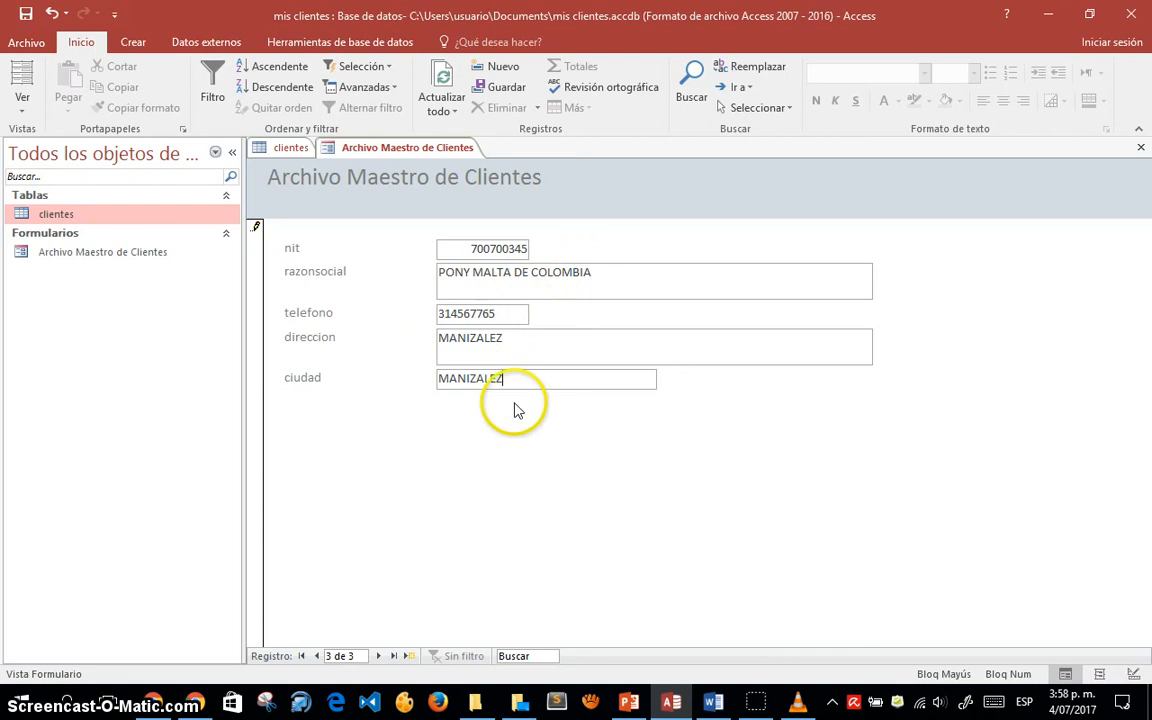
- Review the razonsocial and direccion entries, then save by moving back to postobon
left_click(604, 281)
left_click(604, 339)
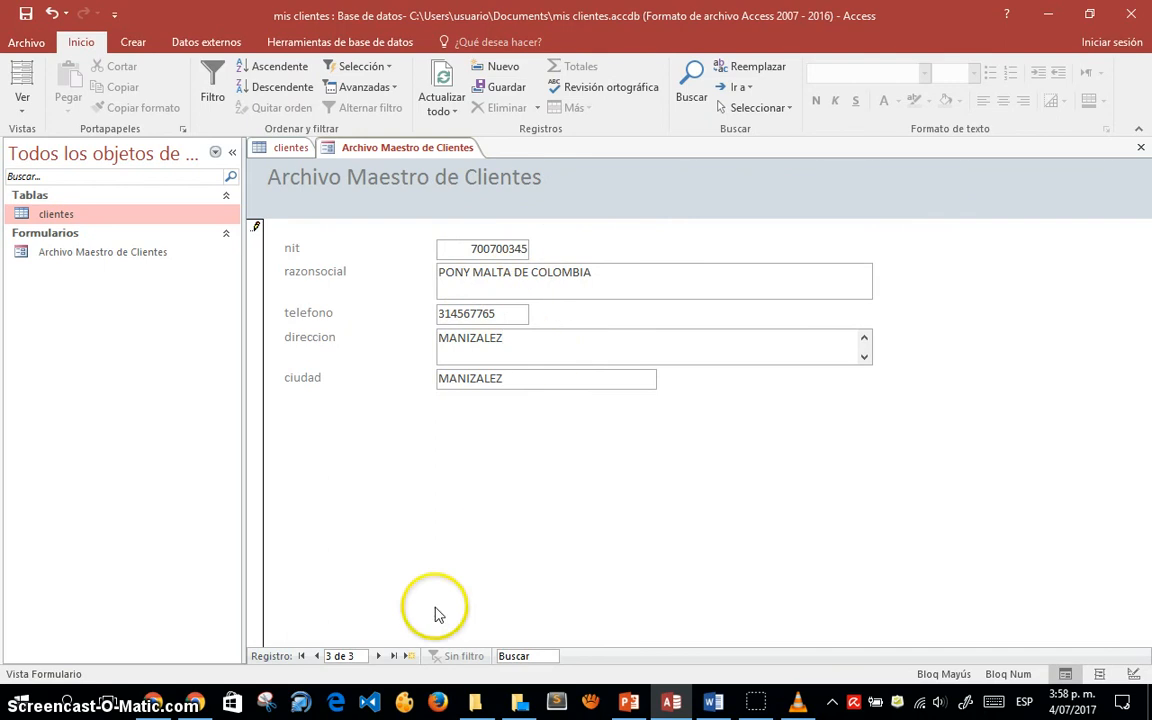
left_click(316, 656)
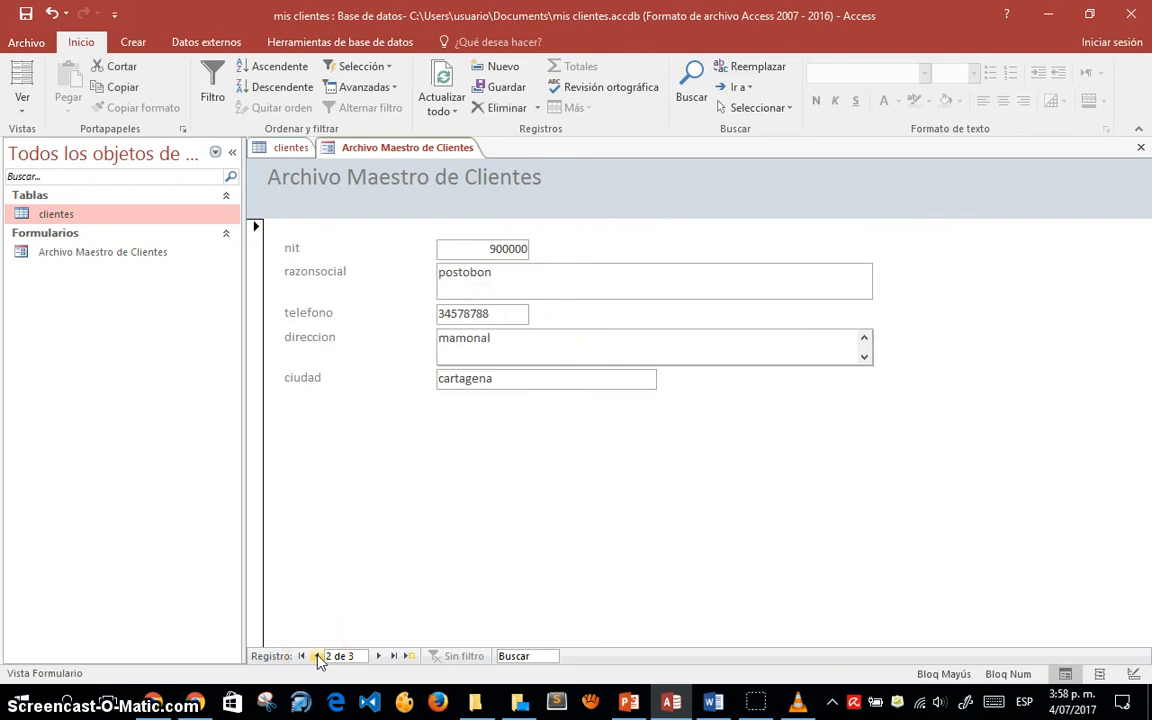
- Step through all three clients, view the clientes datasheet, and return to PONY MALTA DE COLOMBIA
left_click(316, 656)
left_click(378, 656)
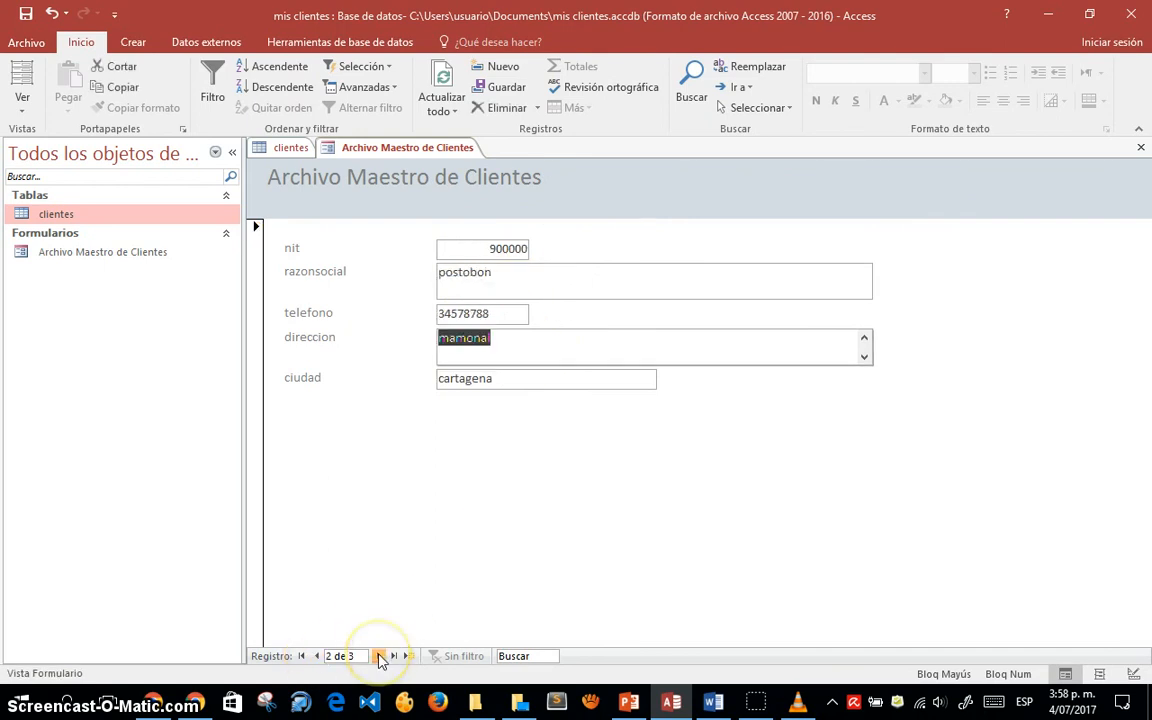
left_click(380, 656)
left_click(380, 656)
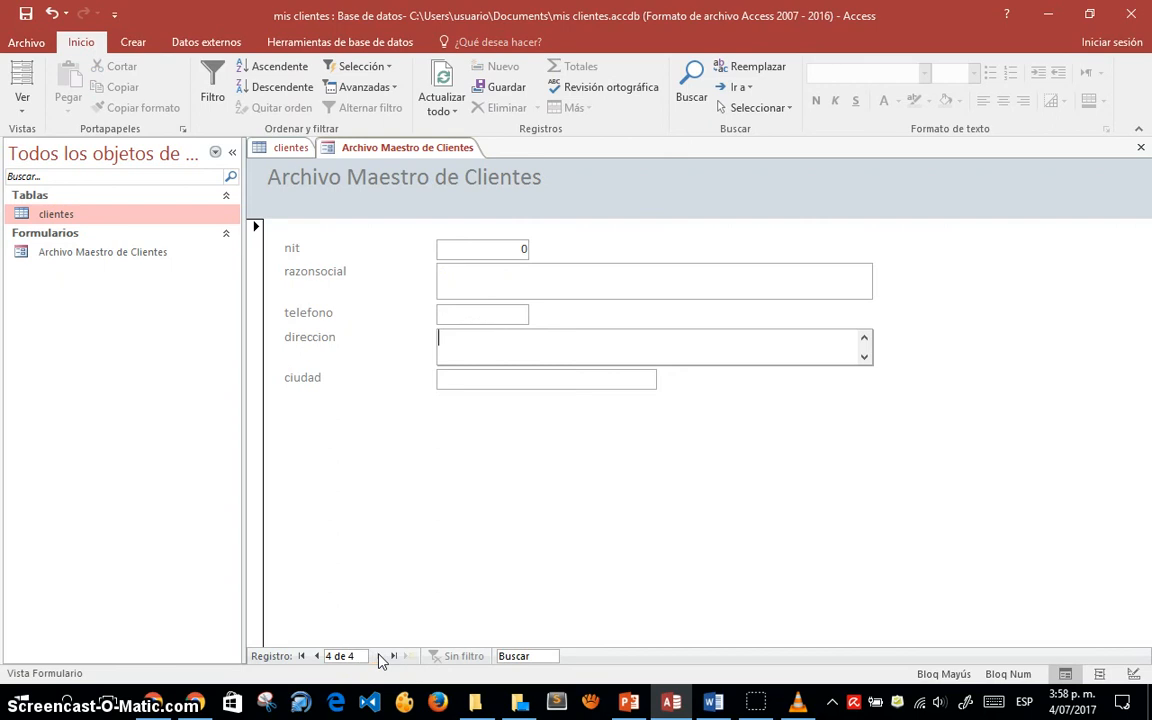
left_click(316, 656)
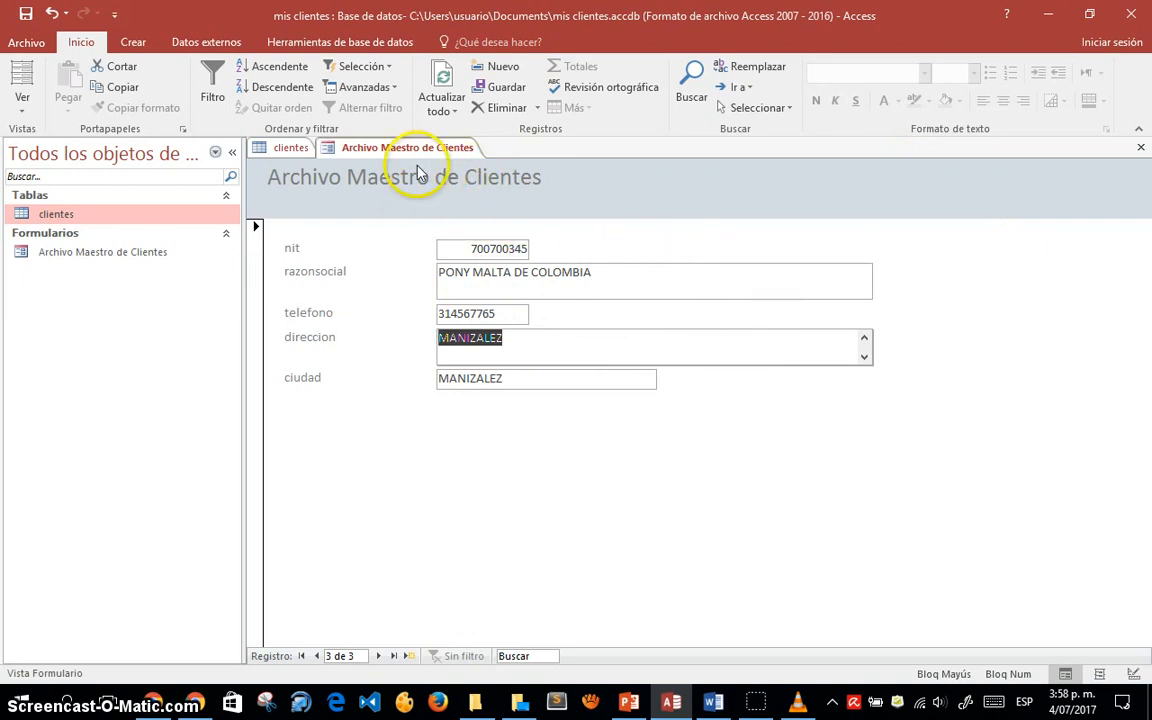
left_click(290, 149)
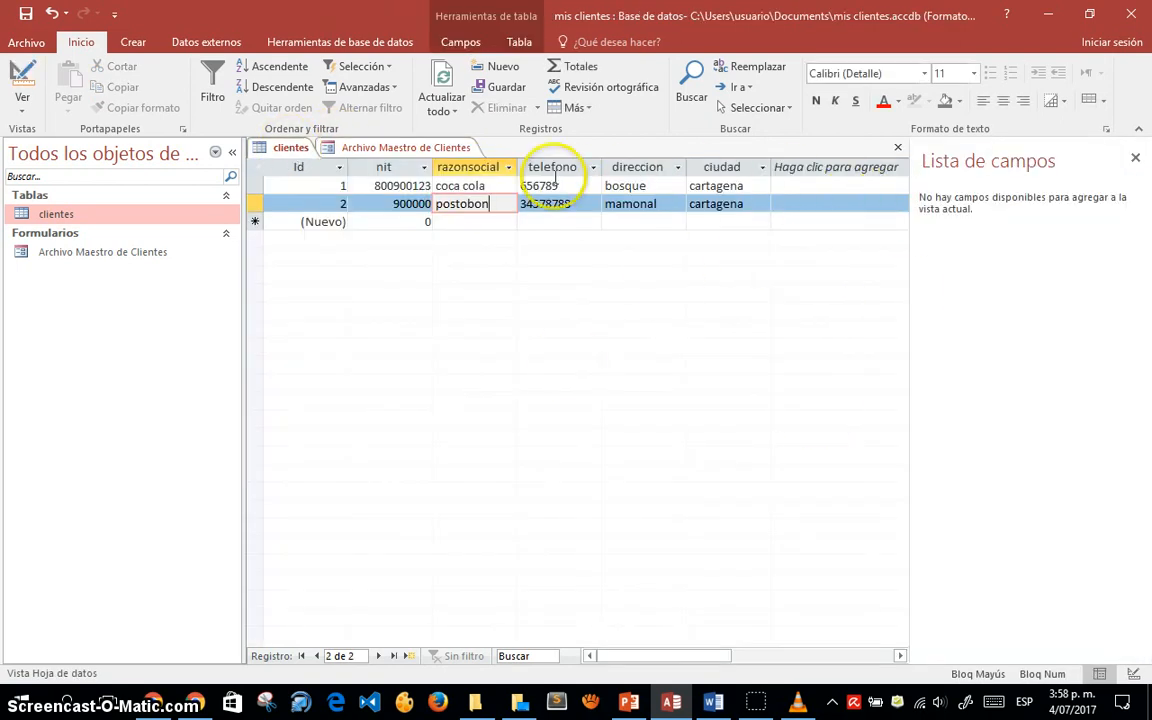
left_click(380, 150)
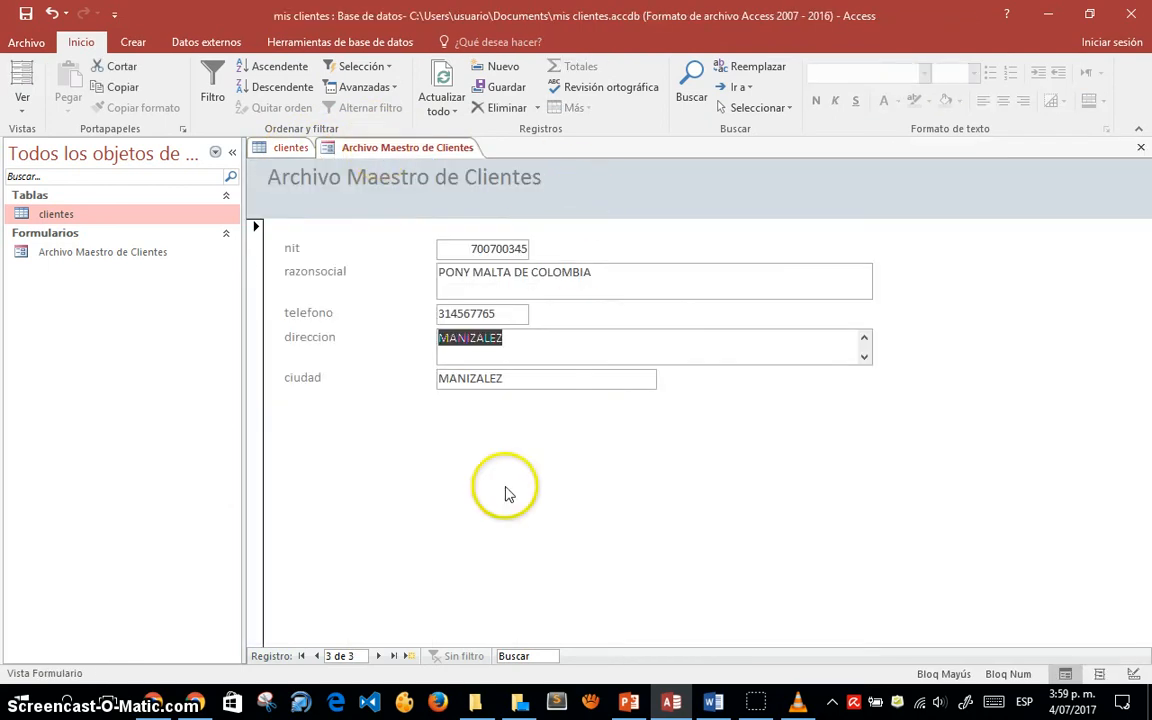